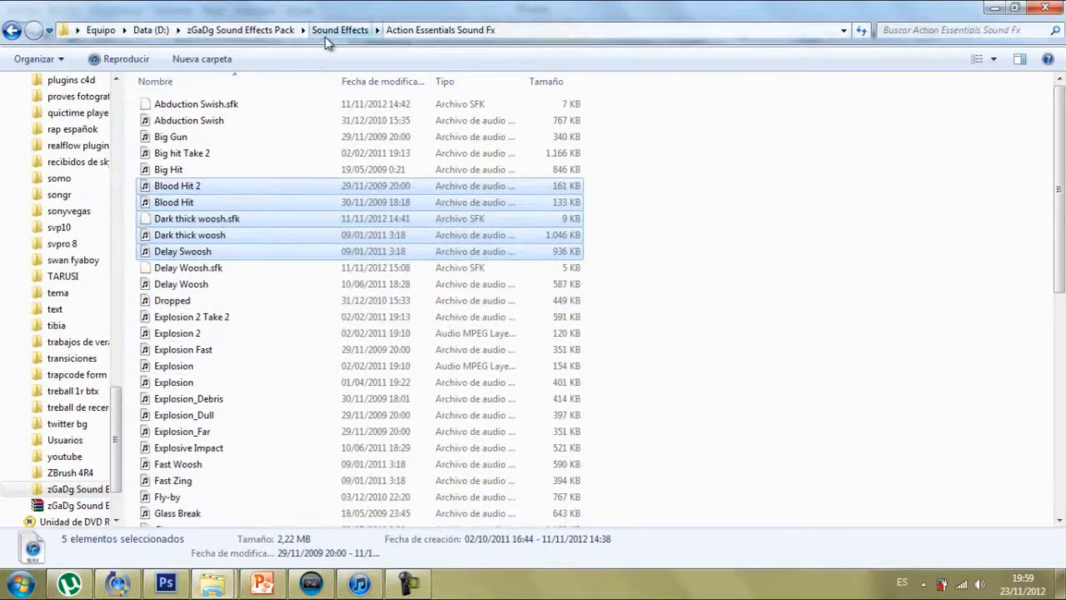
# Step: Look through the Designer Sound FX and Gun Sounds folders of the sound effects pack, including the BO2 subfolder
pyautogui.click(332, 31)
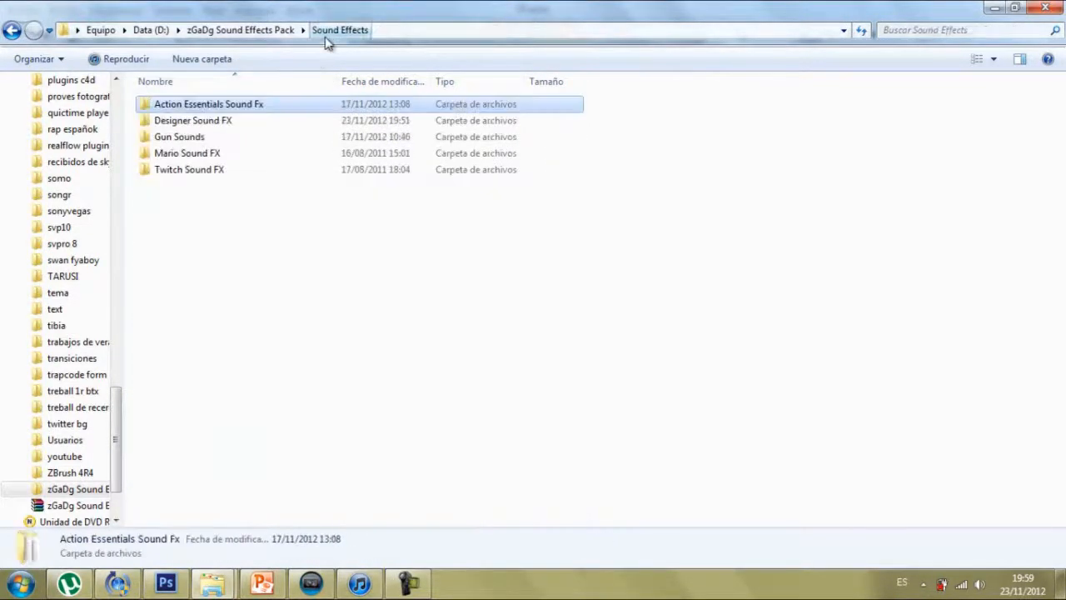
pyautogui.doubleClick(240, 122)
pyautogui.moveTo(709, 488); pyautogui.dragTo(114, 171)
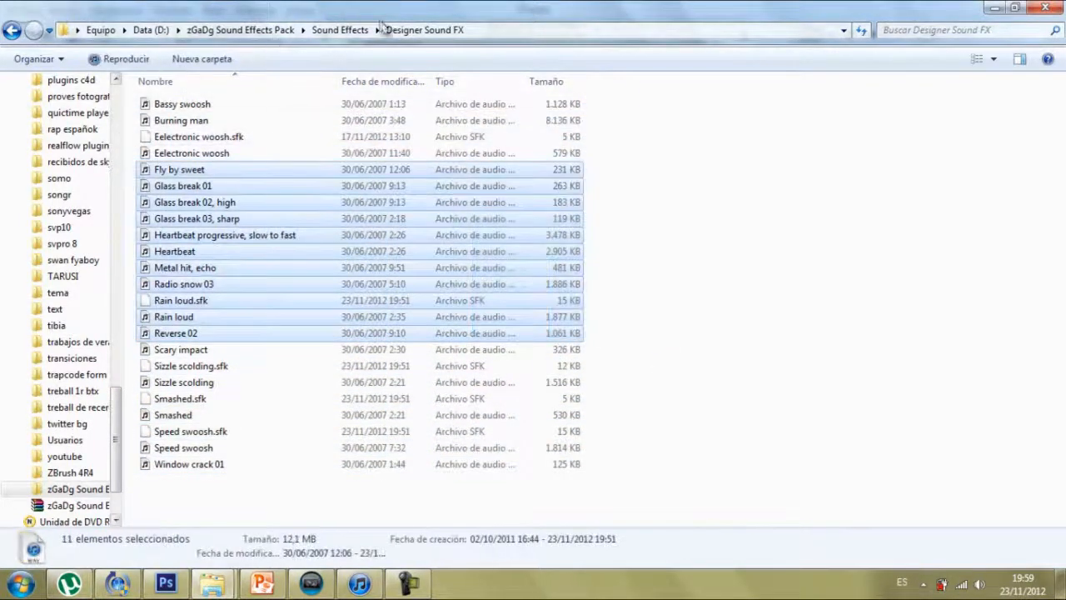
pyautogui.click(350, 30)
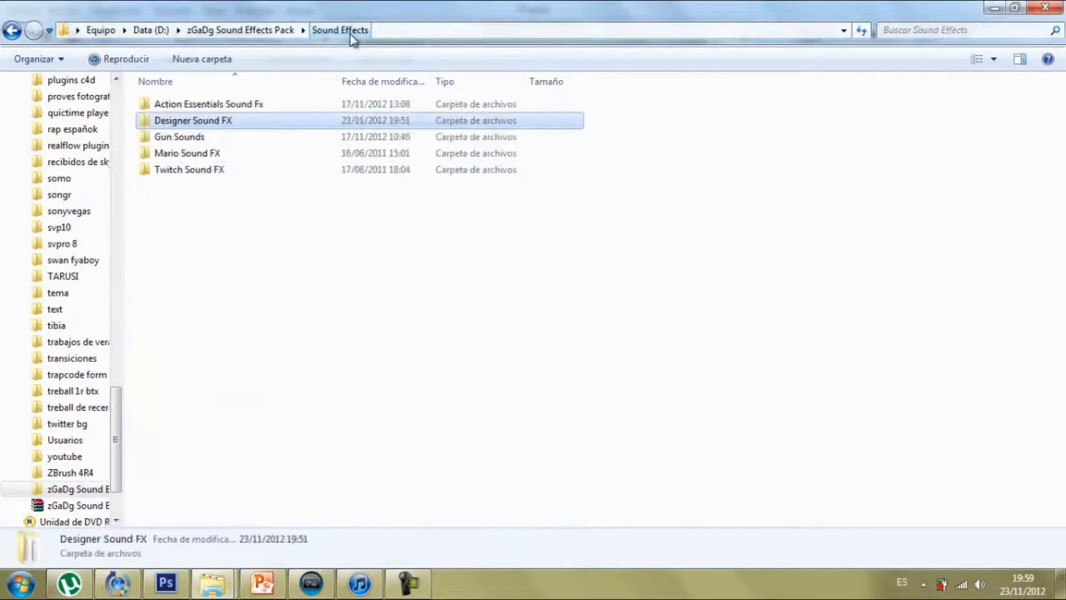
pyautogui.doubleClick(263, 138)
pyautogui.moveTo(400, 273)
pyautogui.mouseDown()
pyautogui.moveTo(688, 186)
pyautogui.moveTo(402, 289)
pyautogui.mouseUp()
pyautogui.doubleClick(258, 102)
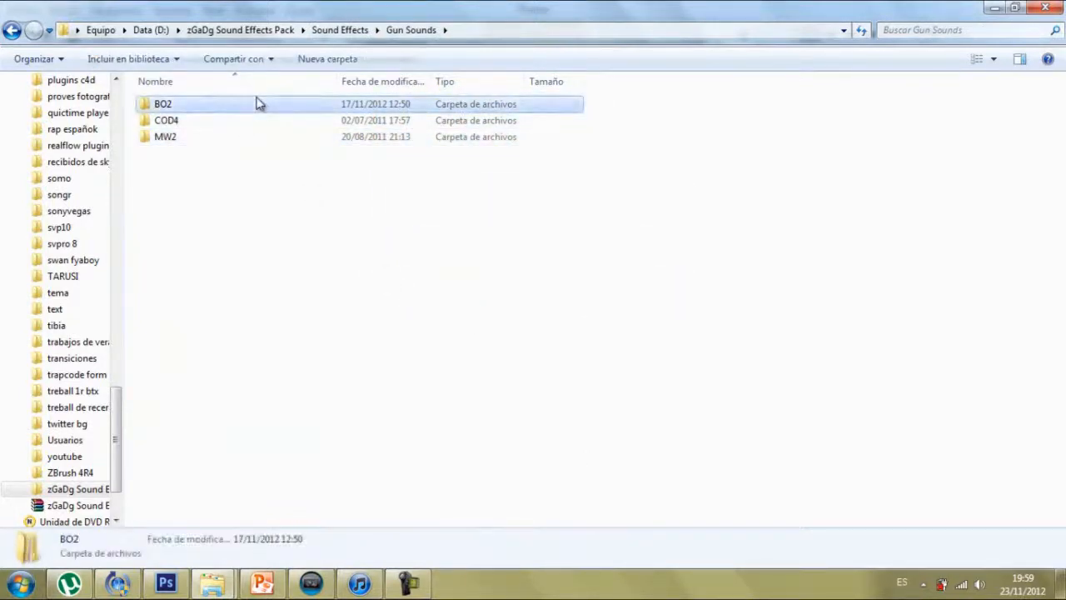
pyautogui.click(398, 30)
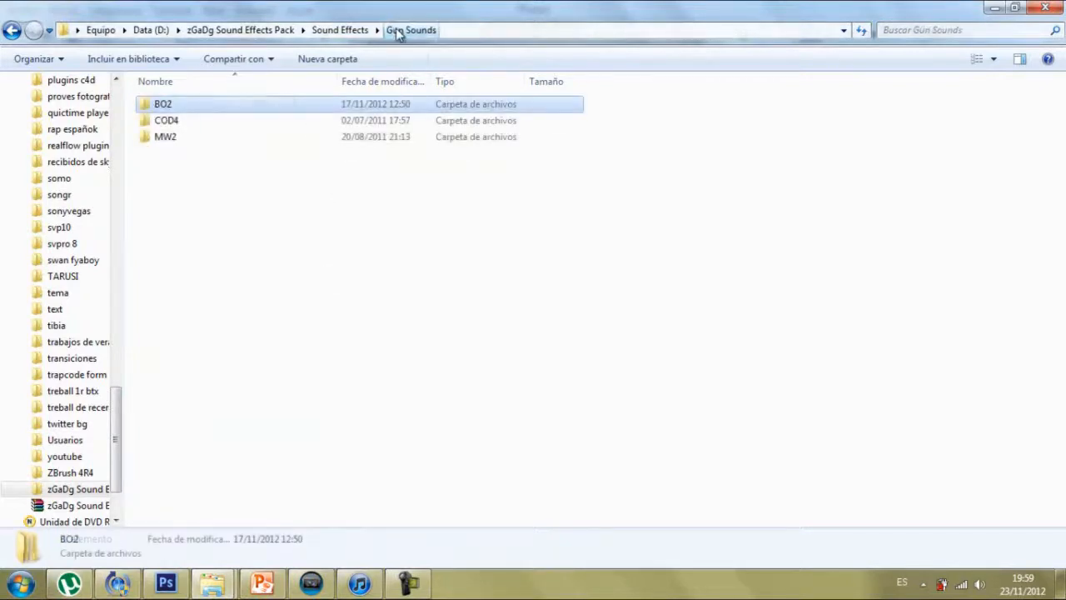
# Step: Look through the Mario Sound FX and Twitch Sound FX folders, and return to the zGaDg Sound Effects Pack folder
pyautogui.click(341, 30)
pyautogui.doubleClick(226, 154)
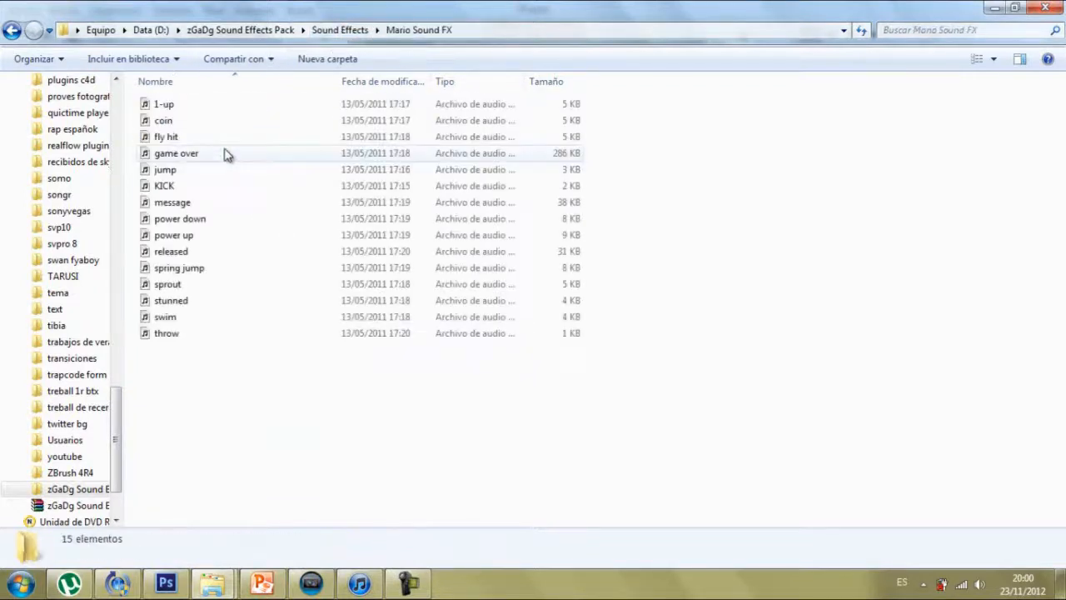
pyautogui.moveTo(387, 392); pyautogui.dragTo(436, 407)
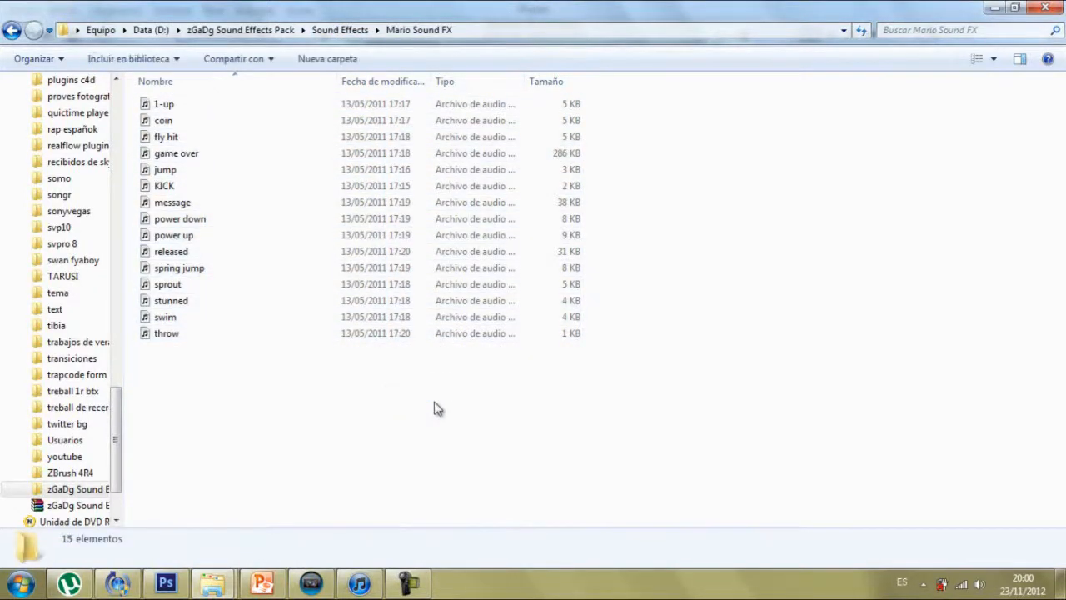
pyautogui.click(337, 32)
pyautogui.click(271, 175)
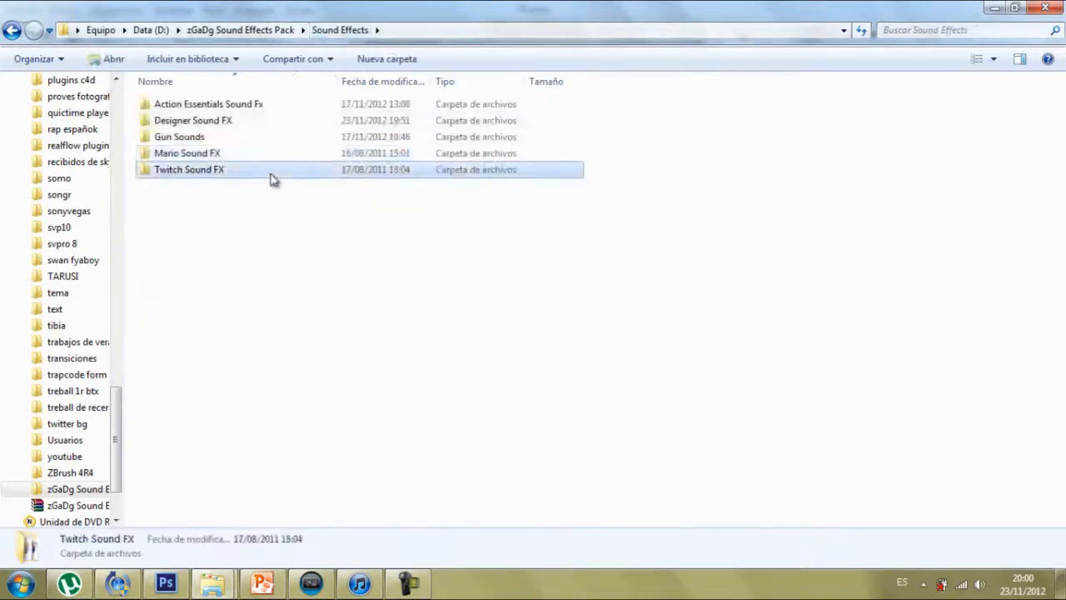
pyautogui.doubleClick(271, 179)
pyautogui.moveTo(369, 397); pyautogui.dragTo(258, 83)
pyautogui.click(241, 33)
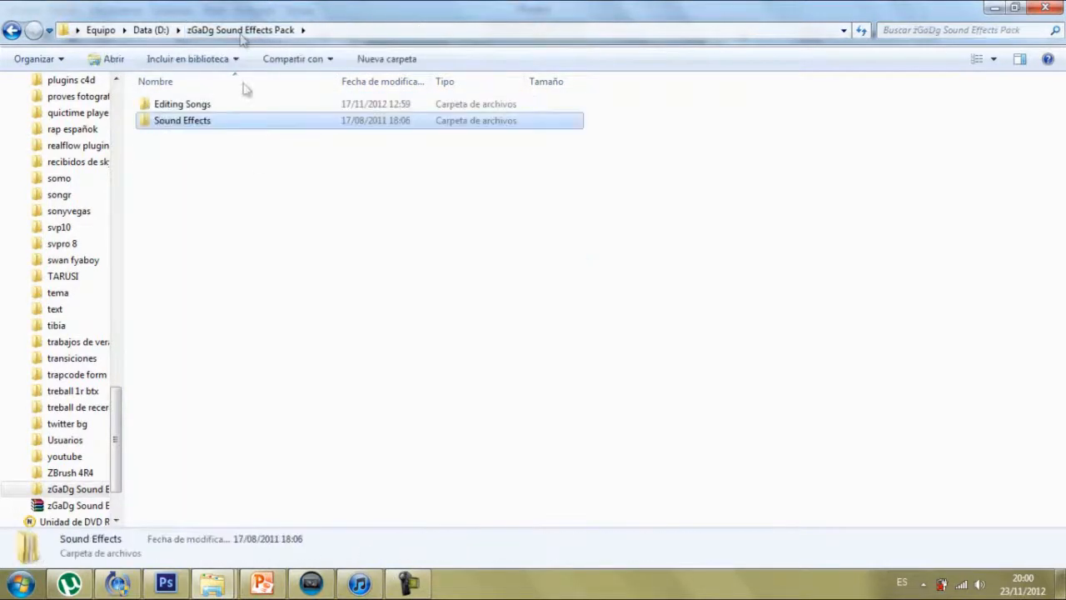
# Step: Switch to Sony Vegas Pro and delete the three audio tracks below the intro video track
pyautogui.click(310, 585)
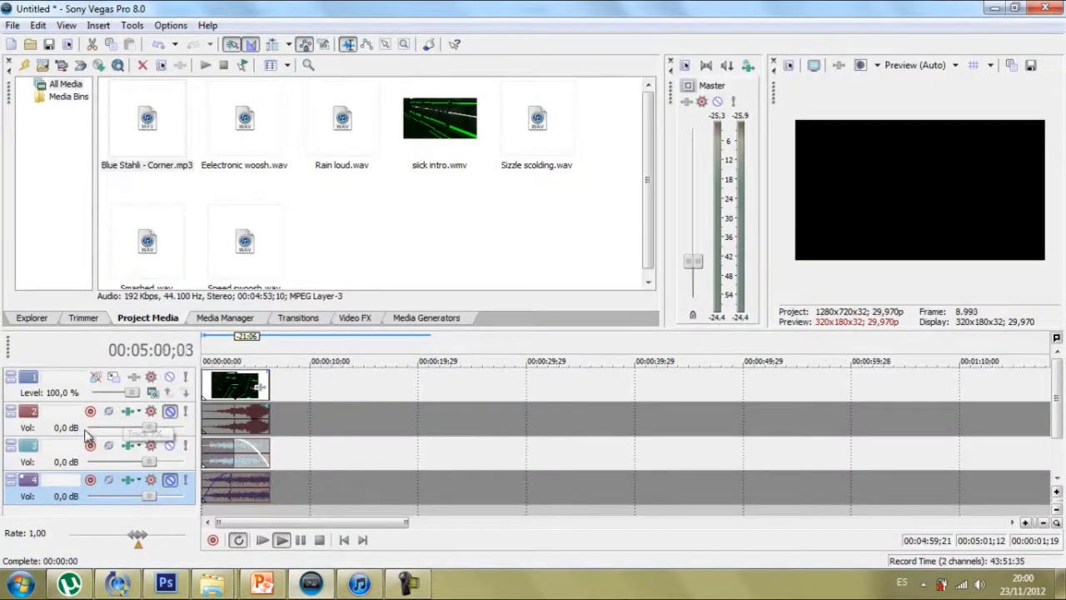
pyautogui.click(42, 409)
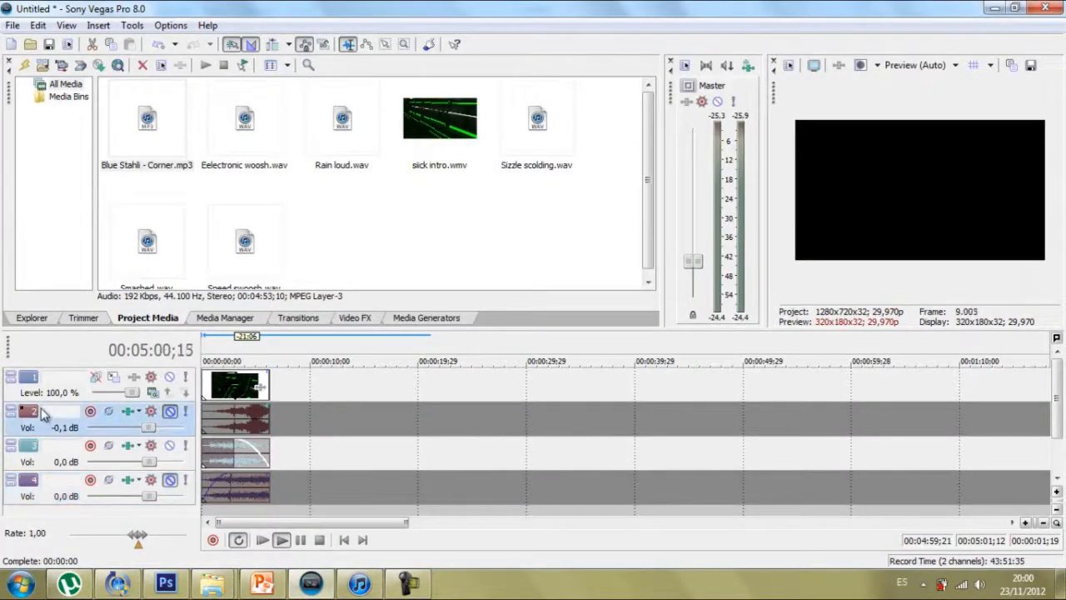
pyautogui.rightClick(41, 409)
pyautogui.click(89, 264)
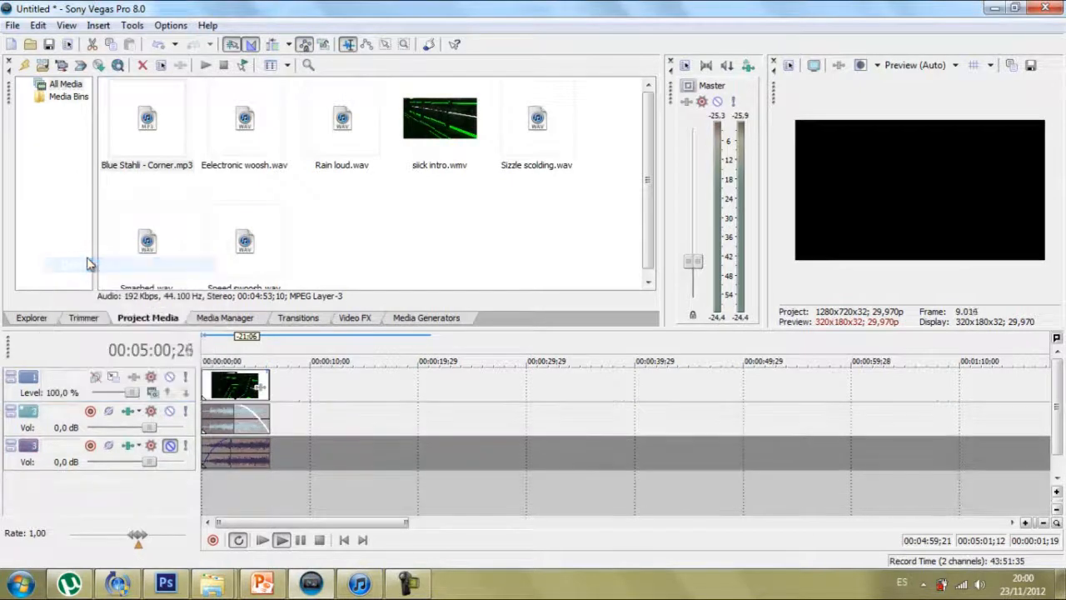
pyautogui.rightClick(47, 437)
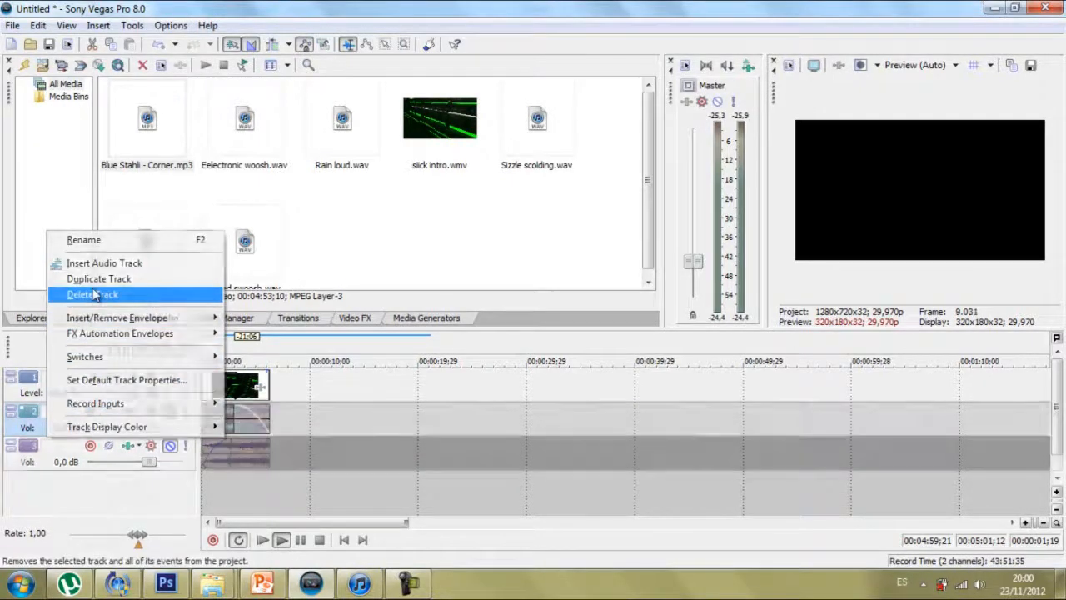
pyautogui.click(98, 294)
pyautogui.rightClick(52, 415)
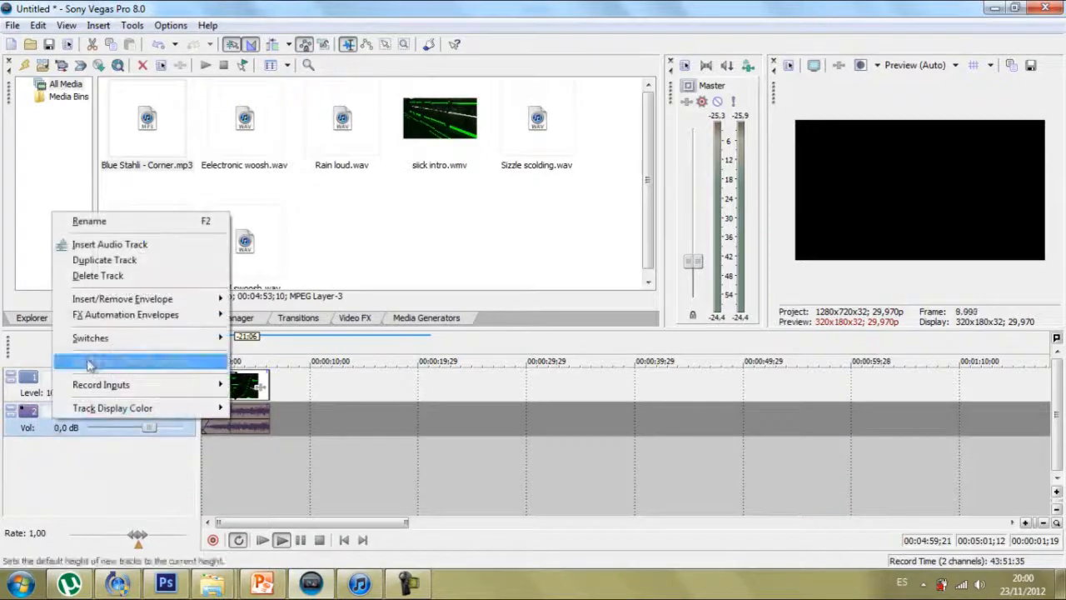
pyautogui.click(106, 276)
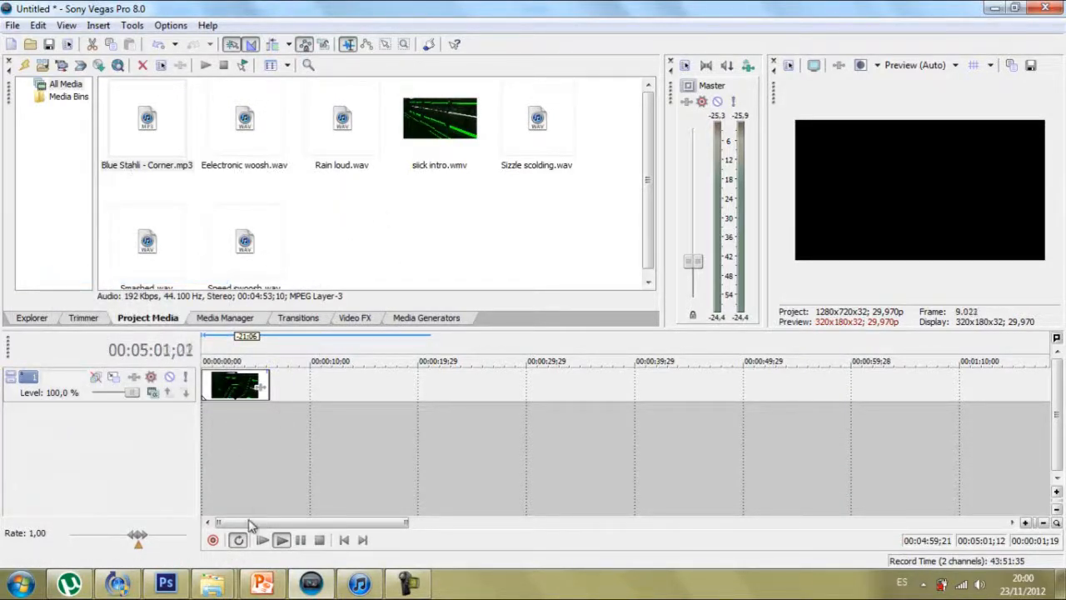
# Step: Stop playback and place Blue Stahli - Corner.mp3 on a new audio track at the start of the timeline
pyautogui.click(319, 539)
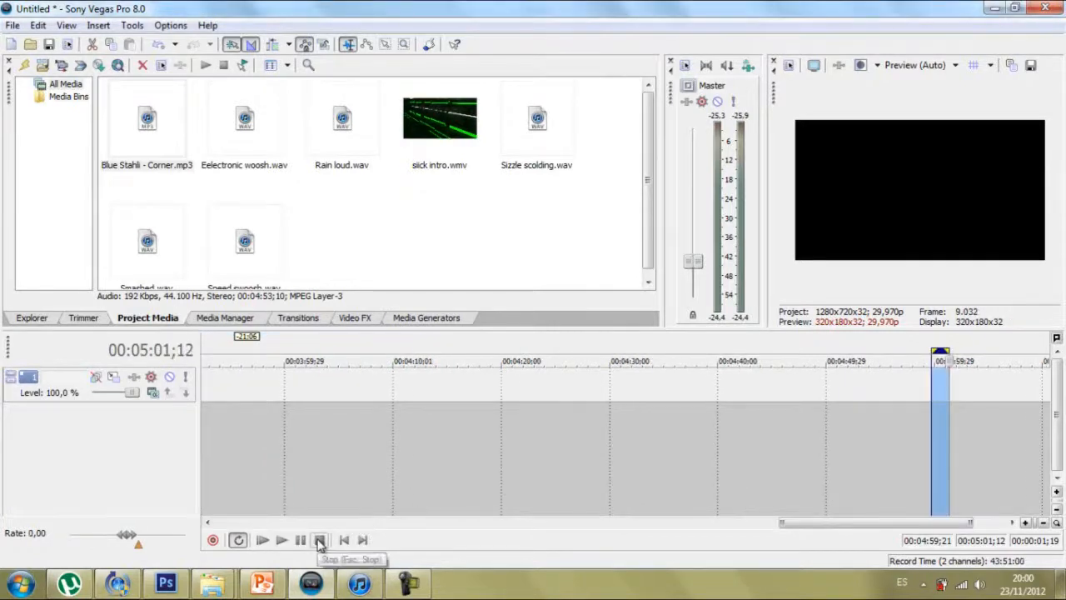
pyautogui.click(950, 360)
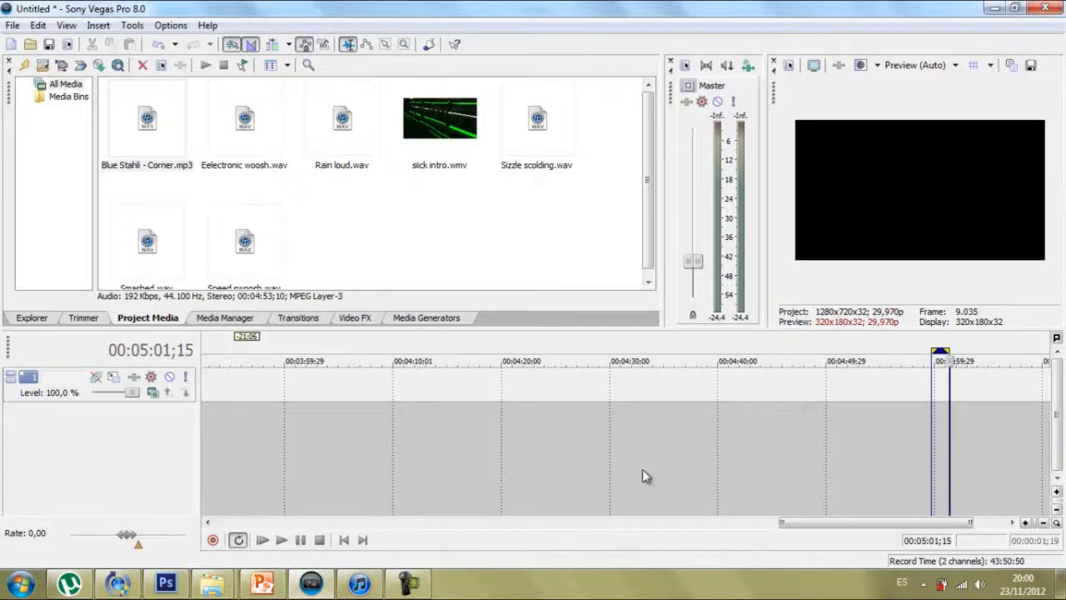
pyautogui.moveTo(951, 424); pyautogui.dragTo(1, 516)
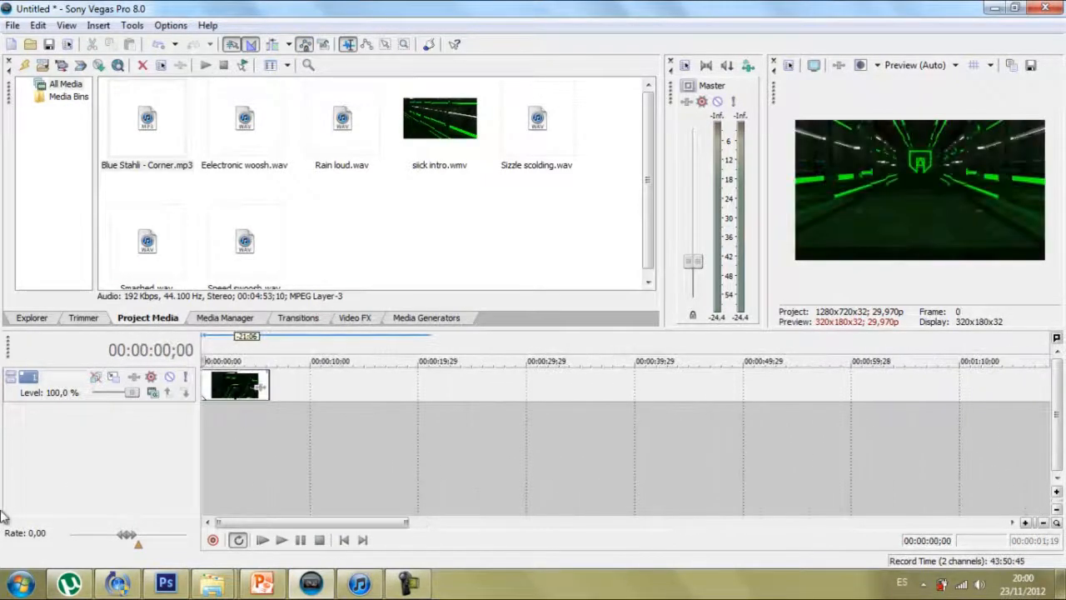
pyautogui.click(171, 164)
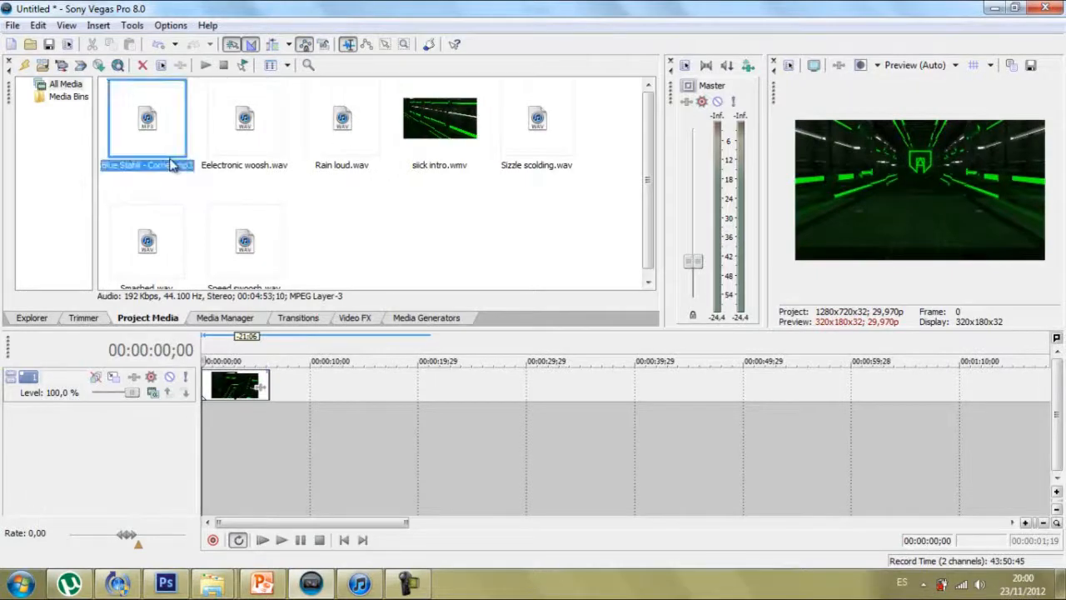
pyautogui.moveTo(243, 323); pyautogui.dragTo(200, 450)
# Step: Switch to iTunes, stop the song that is playing, and return to Sony Vegas Pro
pyautogui.click(346, 583)
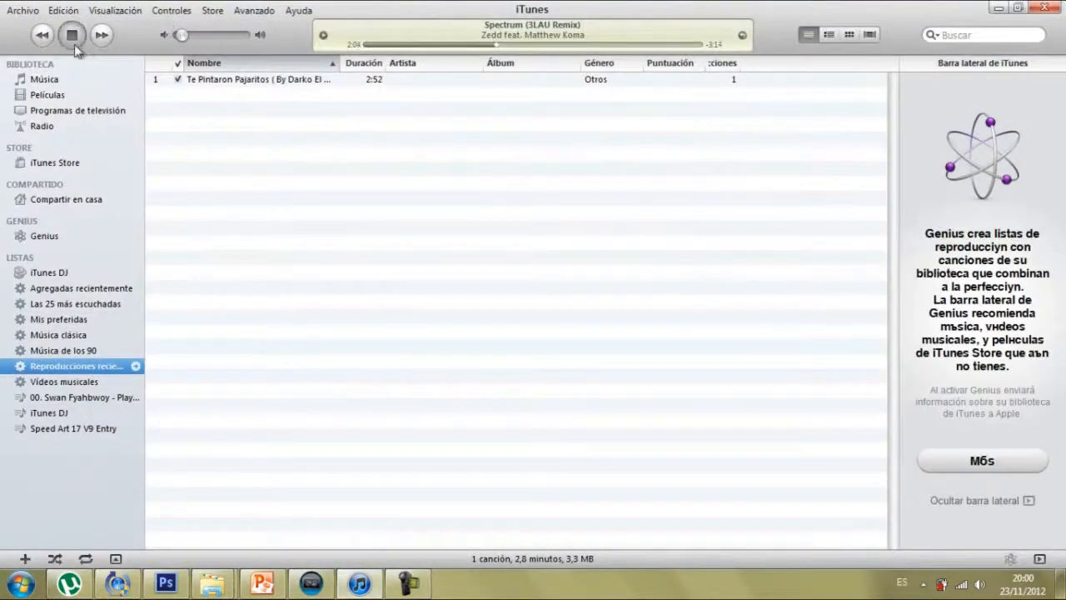
pyautogui.click(73, 38)
pyautogui.click(310, 583)
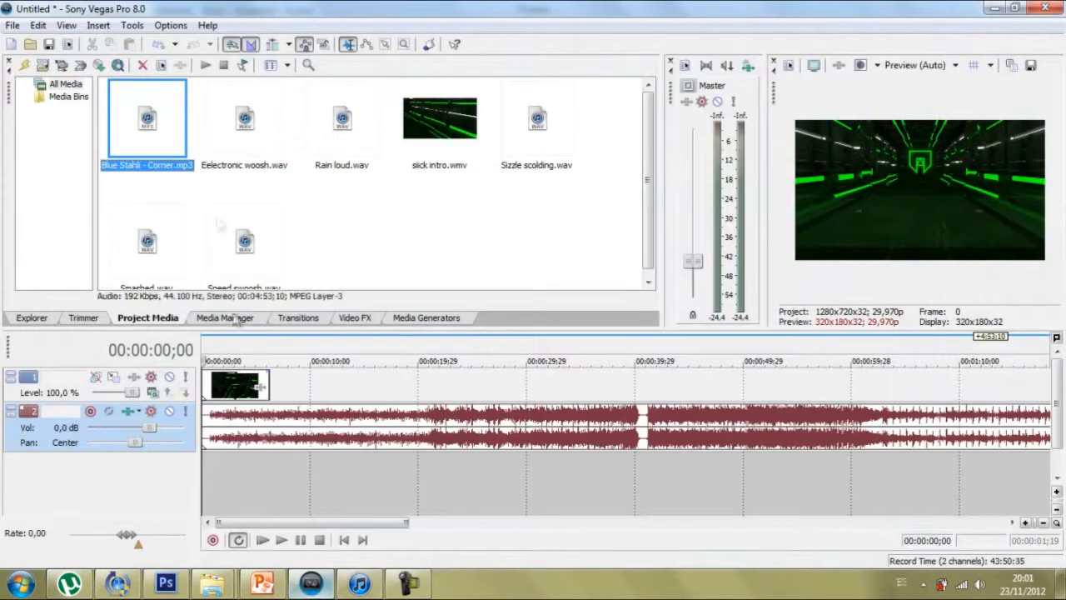
# Step: Play the intro video together with the music and pause where the video clip ends
pyautogui.click(270, 457)
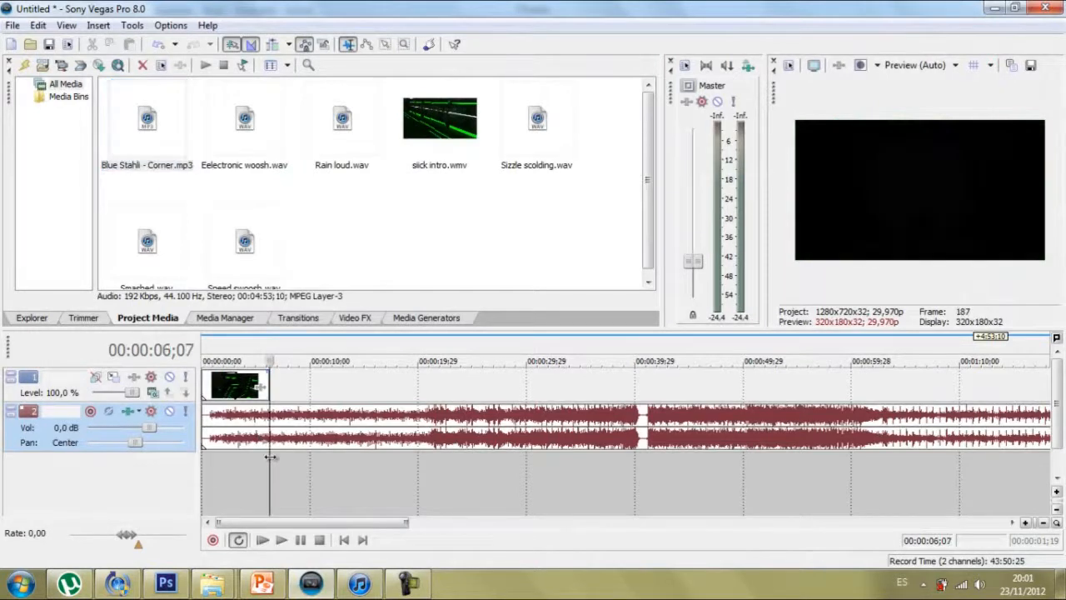
pyautogui.click(234, 468)
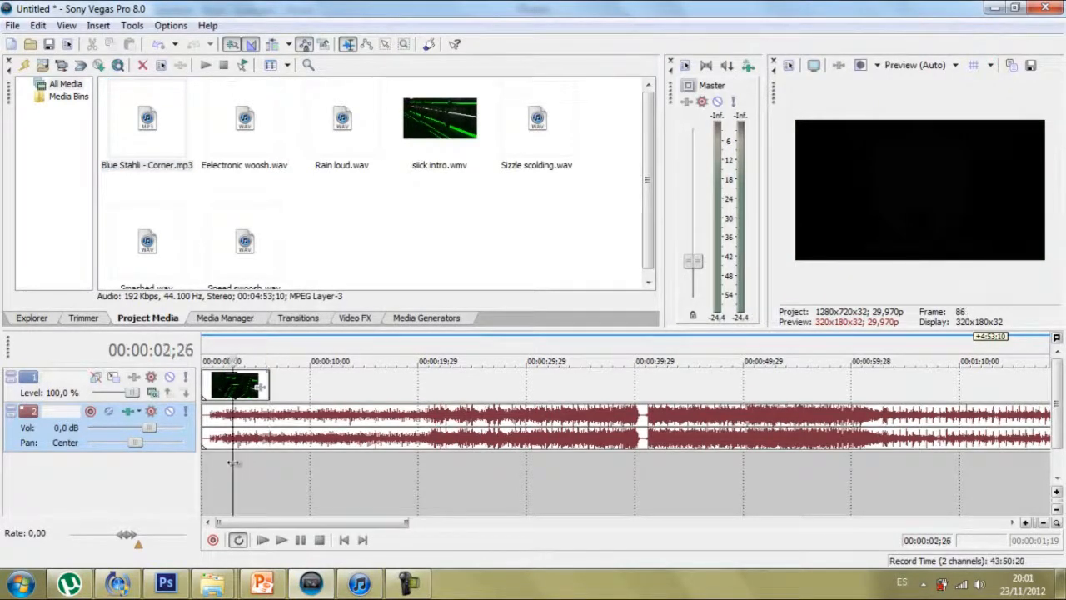
pyautogui.click(263, 540)
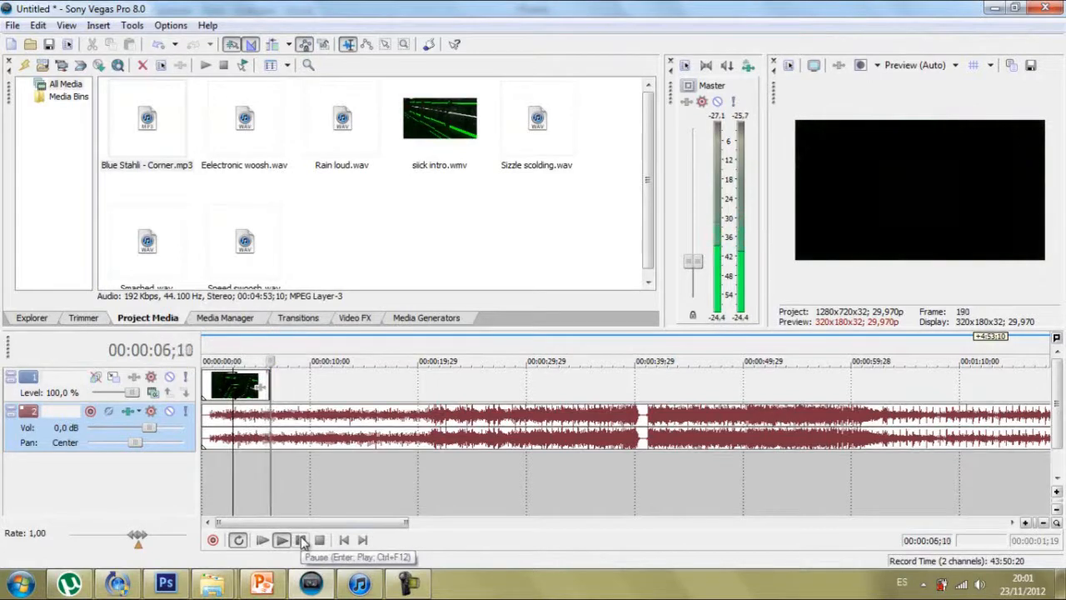
pyautogui.click(300, 539)
# Step: Split the music at 00:00:06;07, where the intro video ends, and move the remainder about 10 seconds further along the track
pyautogui.click(268, 479)
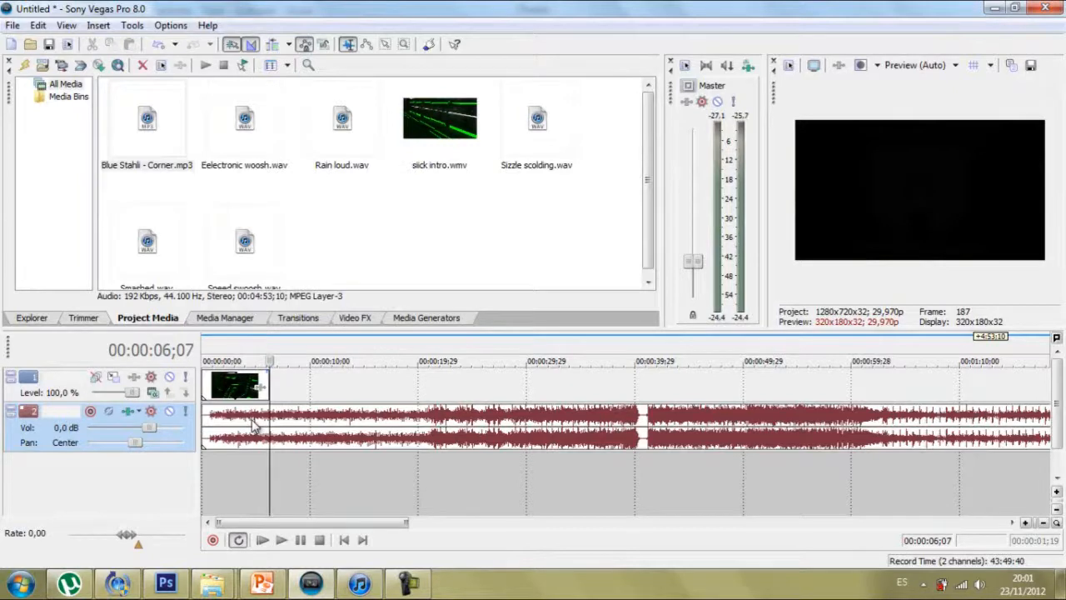
pyautogui.press('s')
pyautogui.moveTo(512, 437); pyautogui.dragTo(621, 430)
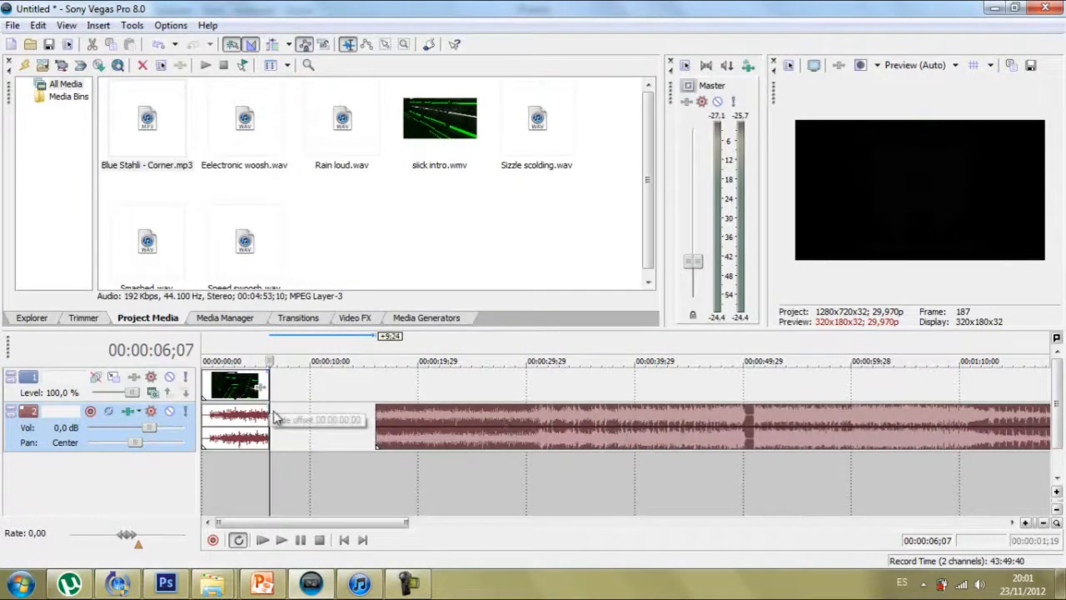
# Step: Add a fade-out over roughly the second half of the first music clip and play the intro to check it
pyautogui.moveTo(271, 403); pyautogui.dragTo(251, 416)
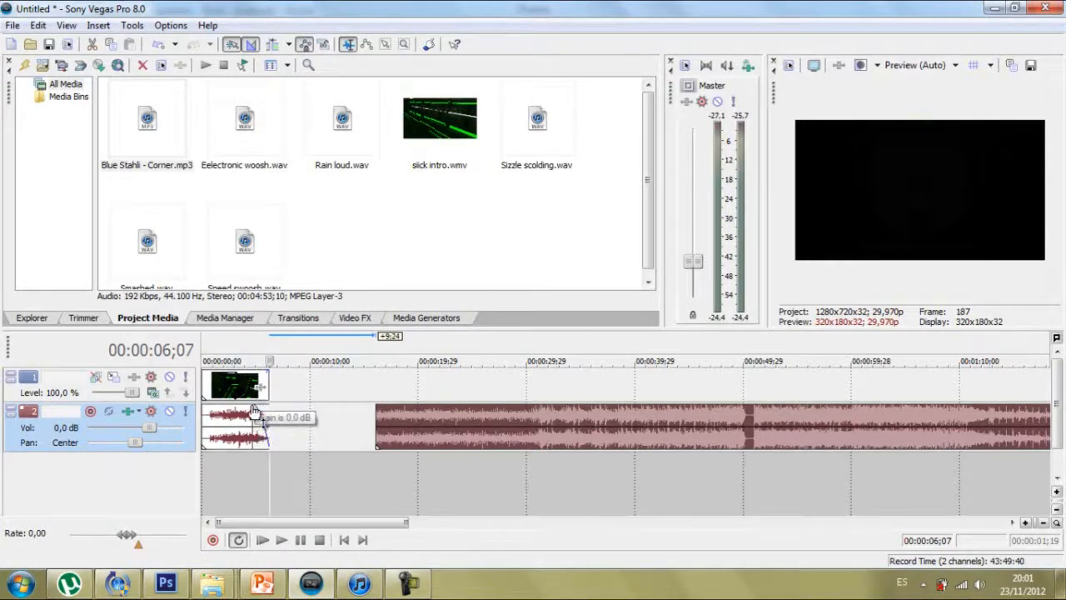
pyautogui.moveTo(254, 411)
pyautogui.mouseDown()
pyautogui.moveTo(295, 411)
pyautogui.moveTo(237, 405)
pyautogui.mouseUp()
pyautogui.click(261, 540)
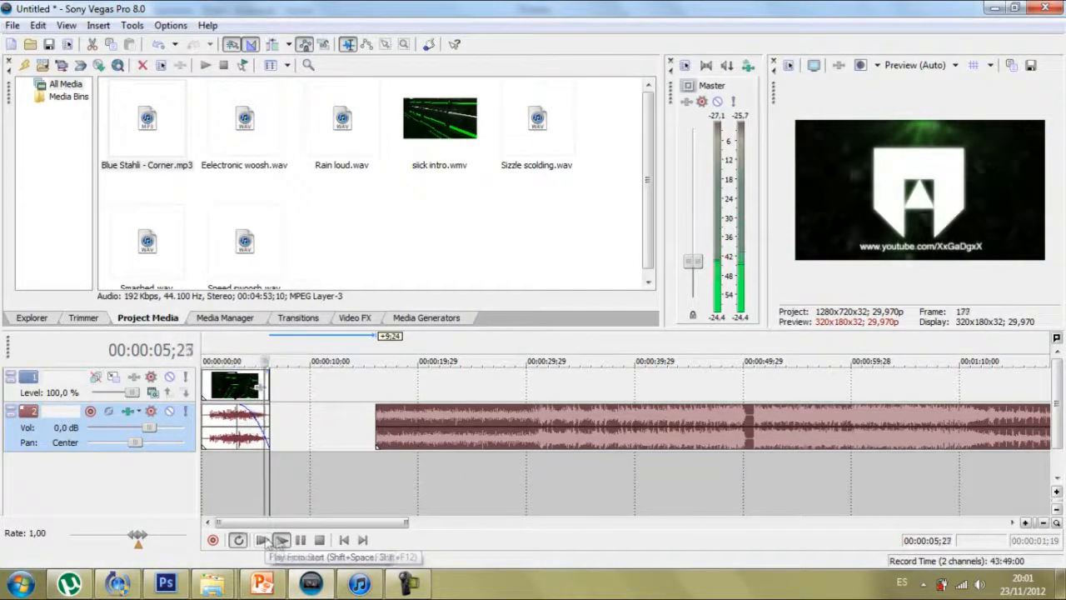
pyautogui.click(301, 540)
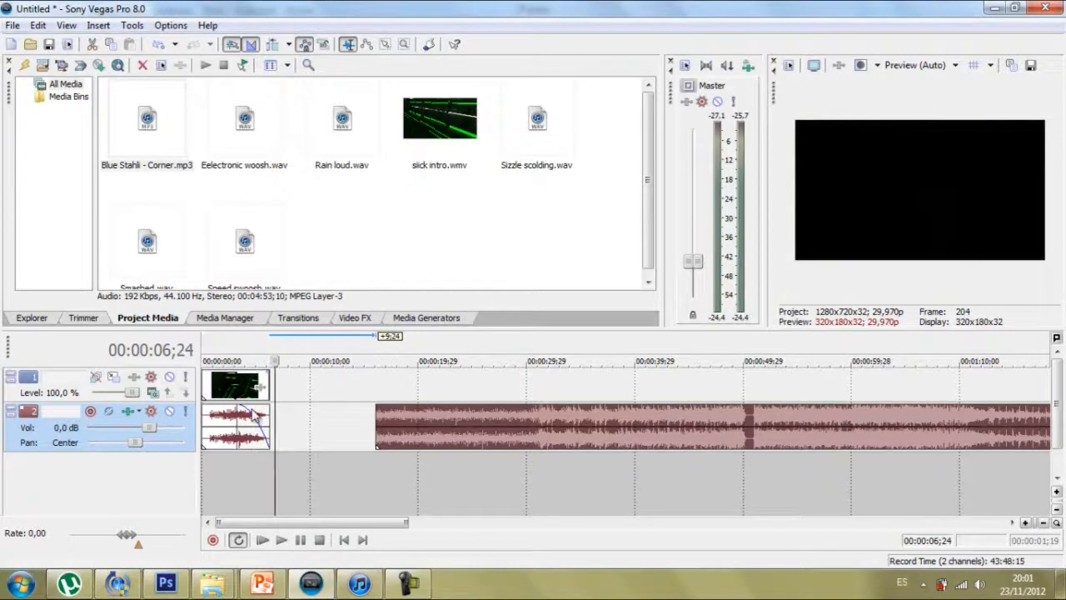
# Step: Mute track 2 and move the remaining music segment to the start of a new audio track below it
pyautogui.click(249, 429)
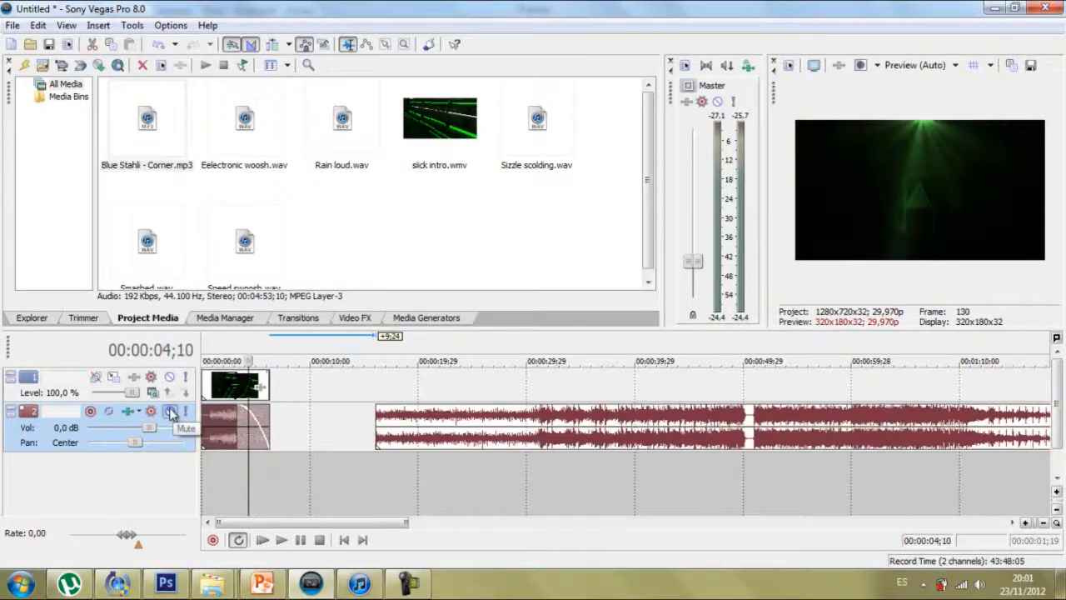
pyautogui.click(170, 411)
pyautogui.moveTo(470, 448); pyautogui.dragTo(283, 508)
# Step: Split the music on track 3 at 00:00:06;07, the end of the intro, and delete the part after the cut
pyautogui.click(273, 489)
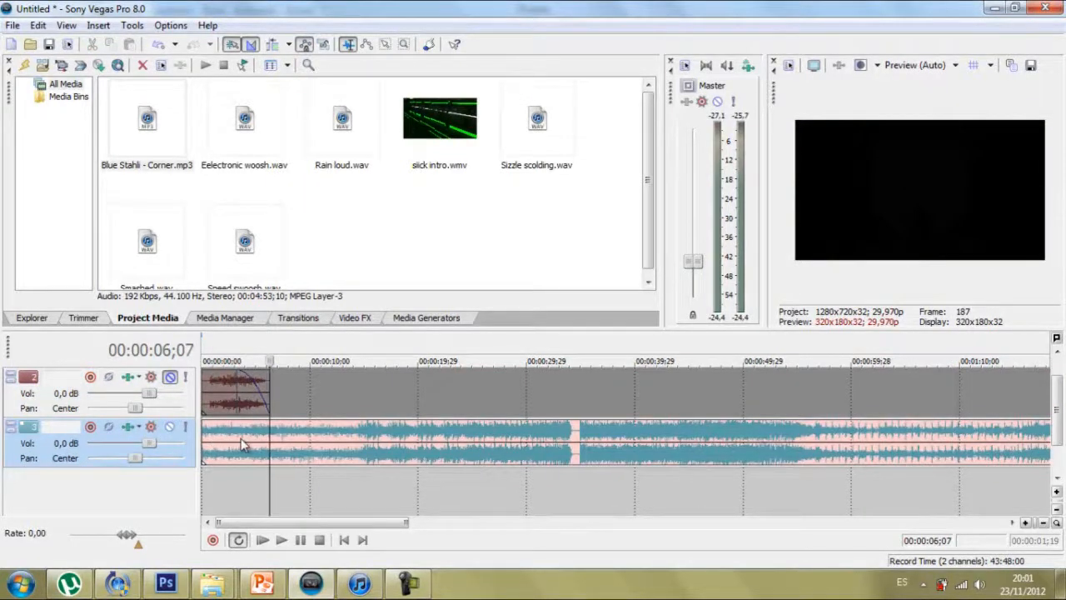
pyautogui.click(311, 440)
pyautogui.click(309, 445)
pyautogui.press('Delete')
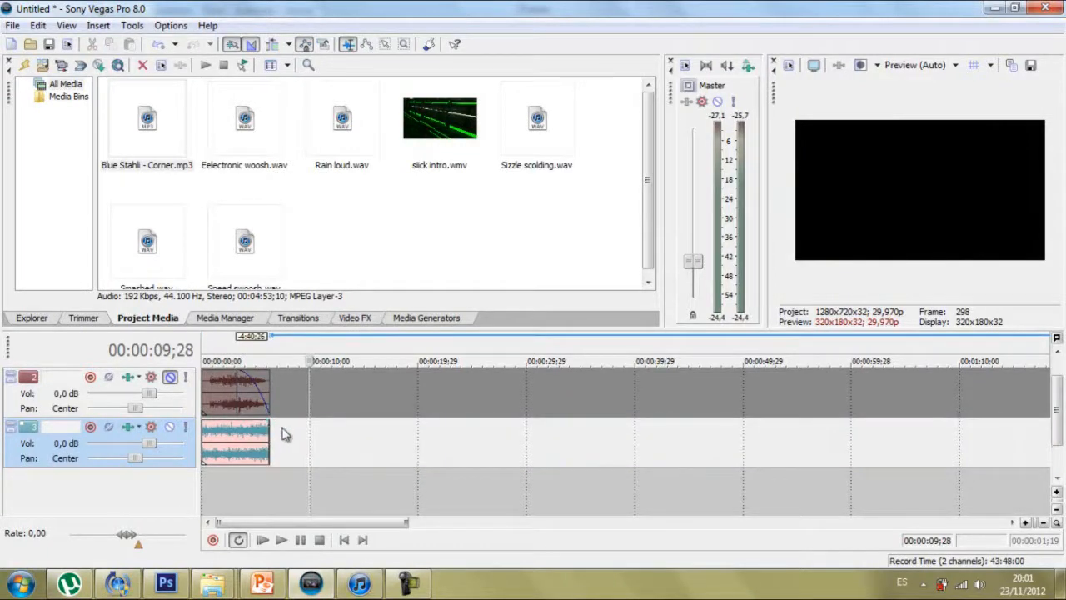
# Step: Add a short fade-in and a fade-out to the music clip on track 3, and play the intro to check them
pyautogui.moveTo(268, 424); pyautogui.dragTo(207, 418)
pyautogui.click(263, 539)
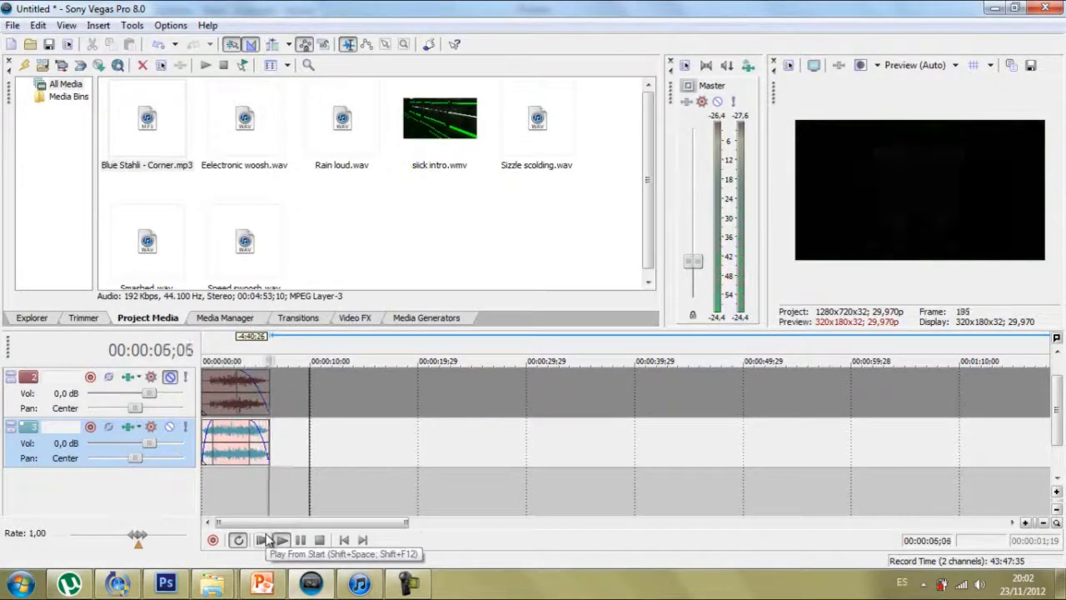
pyautogui.moveTo(1058, 405); pyautogui.dragTo(1060, 379)
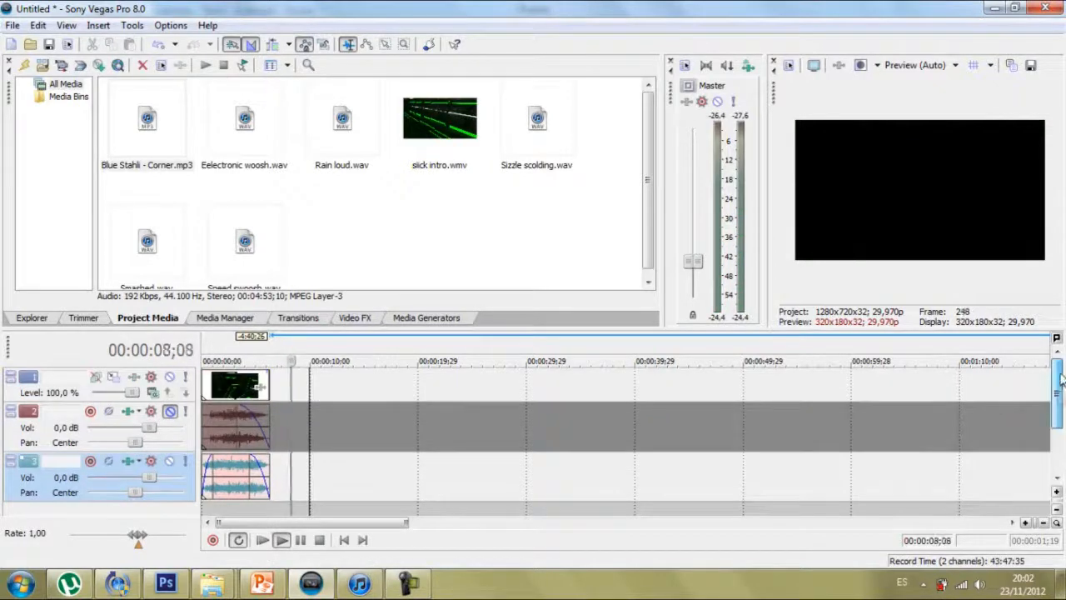
pyautogui.click(319, 539)
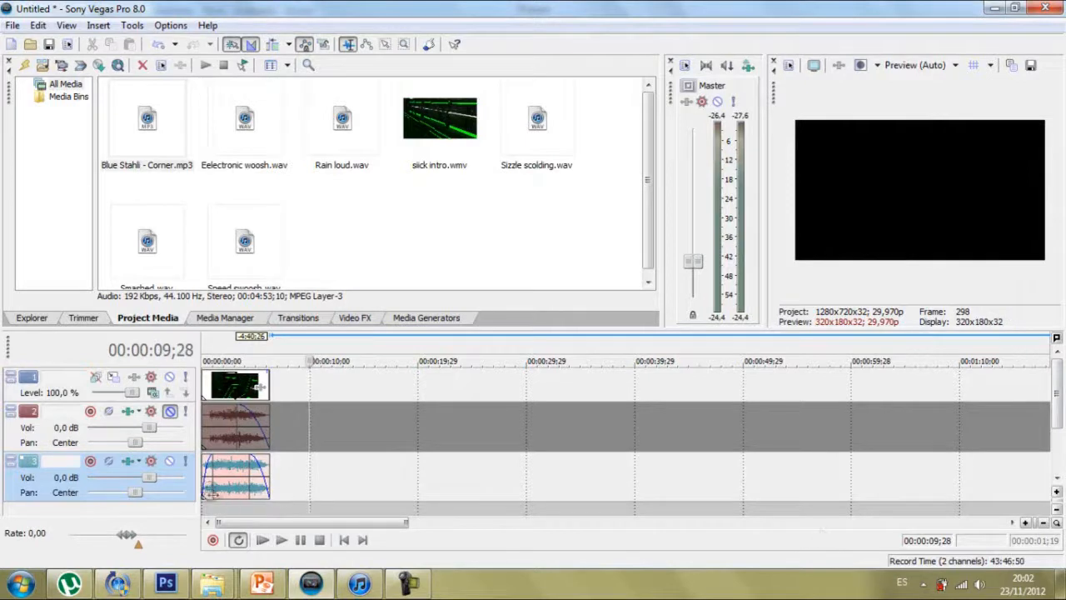
# Step: Delete the music clip on track 3 and unmute the music on track 2
pyautogui.click(233, 479)
pyautogui.press('Delete')
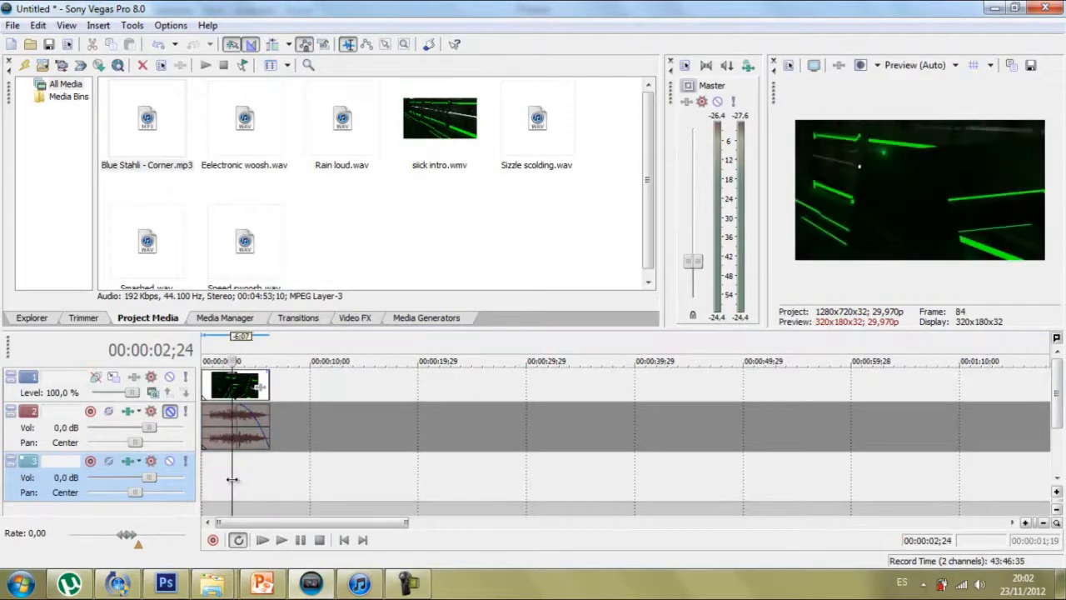
pyautogui.click(169, 412)
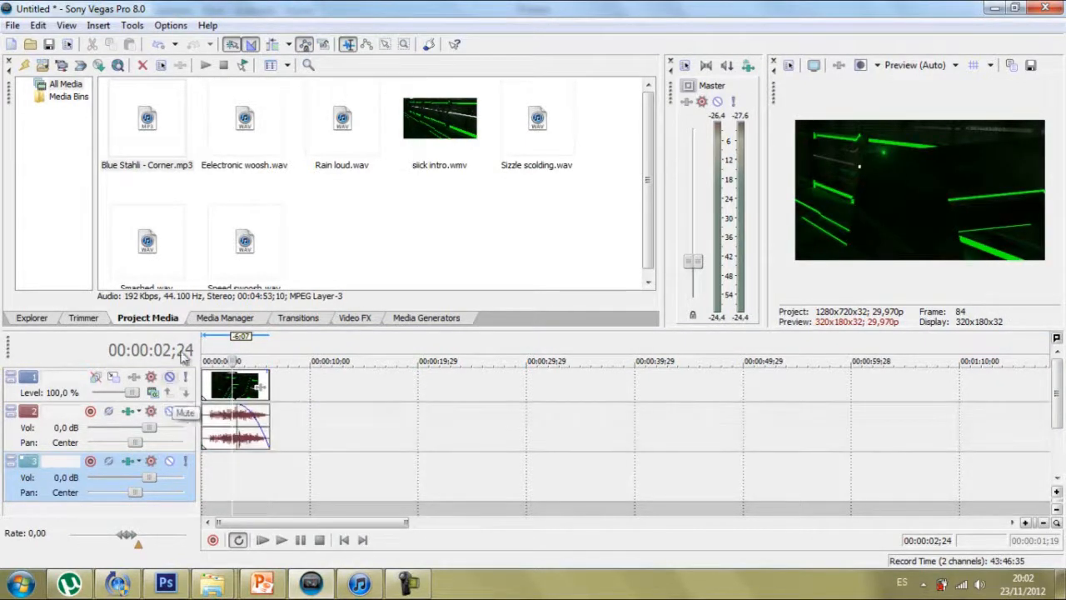
# Step: Add the Eelectronic woosh.wav sound effect to track 3, starting about 1.5 seconds into the intro
pyautogui.click(260, 150)
pyautogui.moveTo(231, 132); pyautogui.dragTo(229, 470)
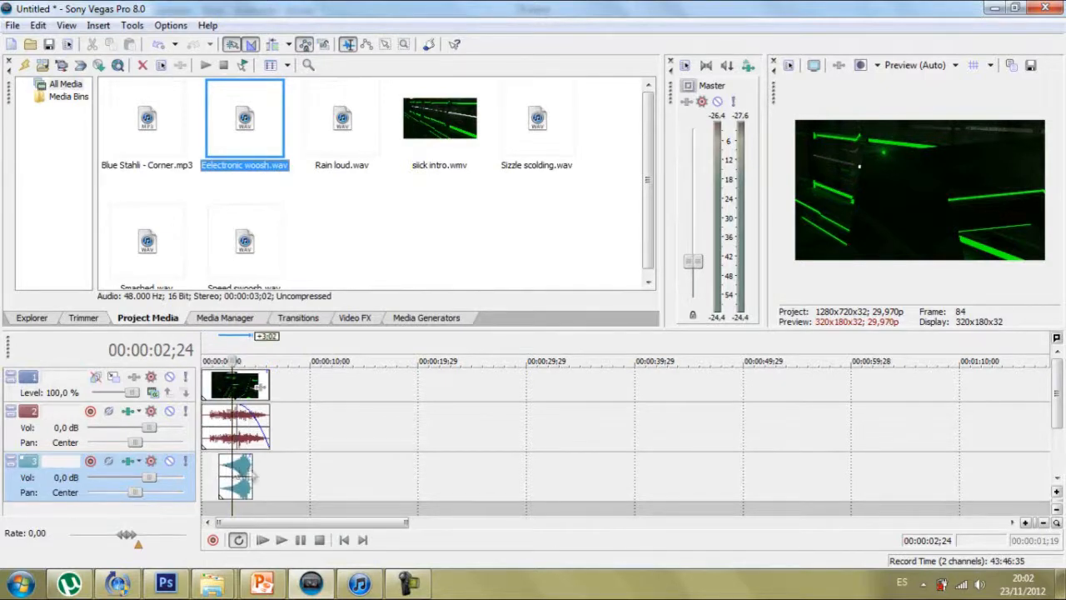
pyautogui.moveTo(239, 471); pyautogui.dragTo(239, 467)
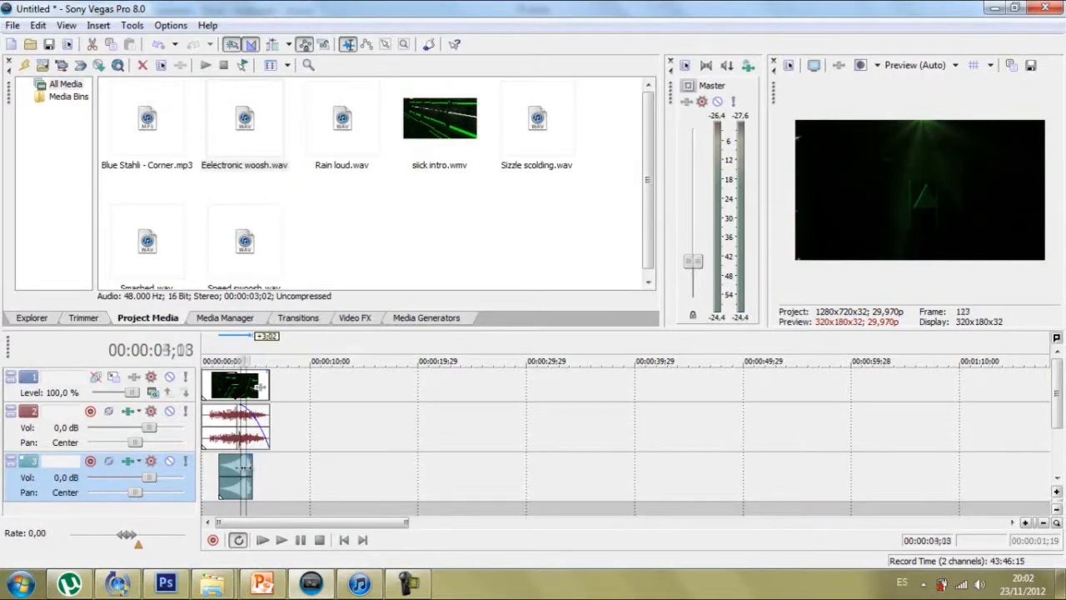
# Step: Find the transition frame at 00:00:02;16 and shift the woosh clip earlier so its loudest part falls there, starting about 0.2 seconds into the intro
pyautogui.click(240, 468)
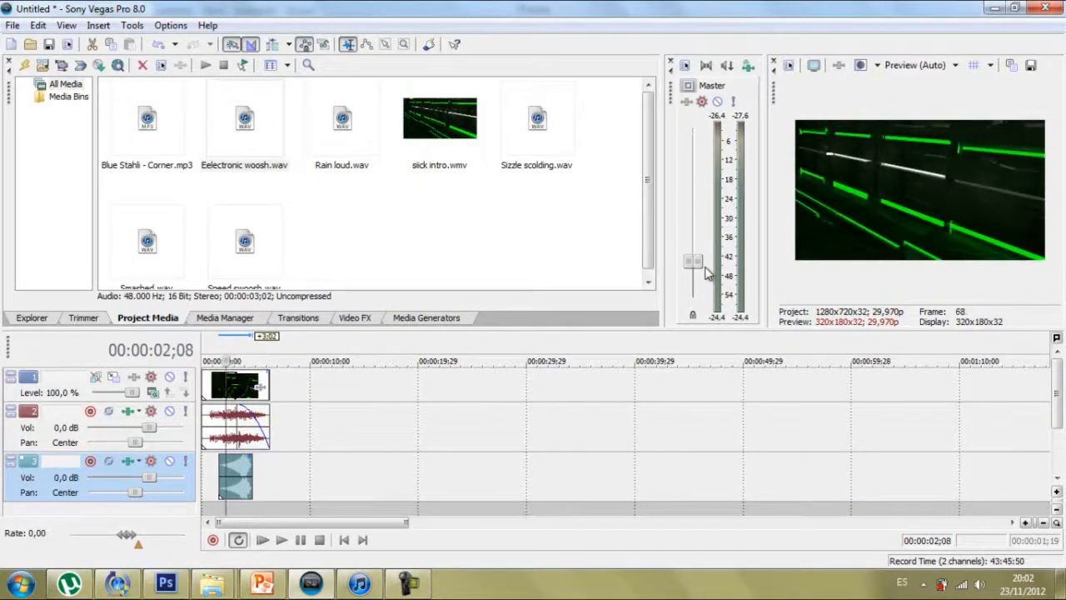
pyautogui.press('Right')
pyautogui.press('Right')
pyautogui.press('Right')
pyautogui.press('Right')
pyautogui.press('Right')
pyautogui.press('Right')
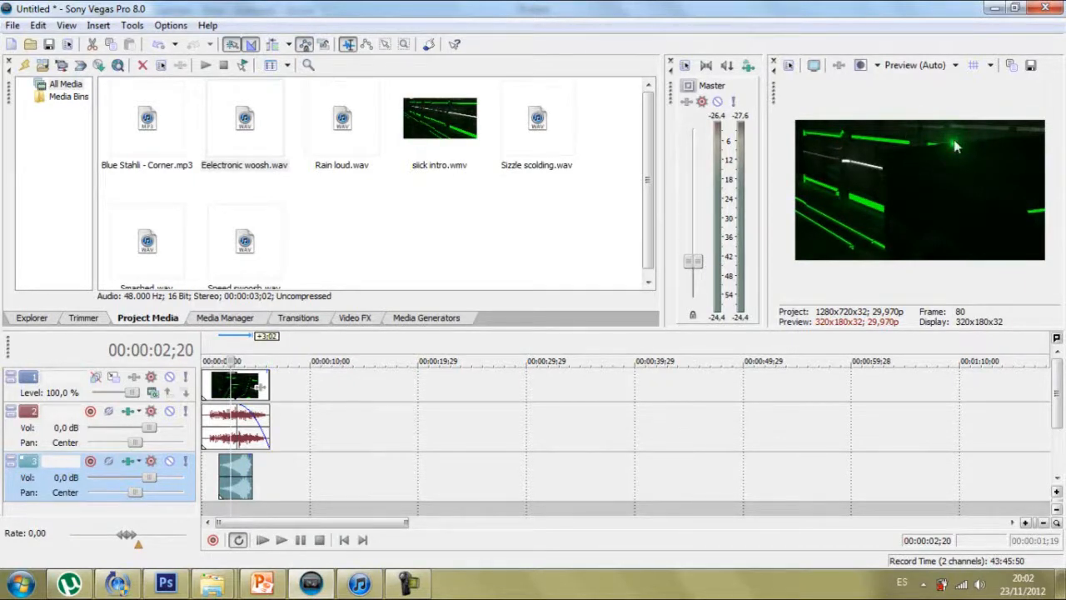
pyautogui.press('Left')
pyautogui.press('Left')
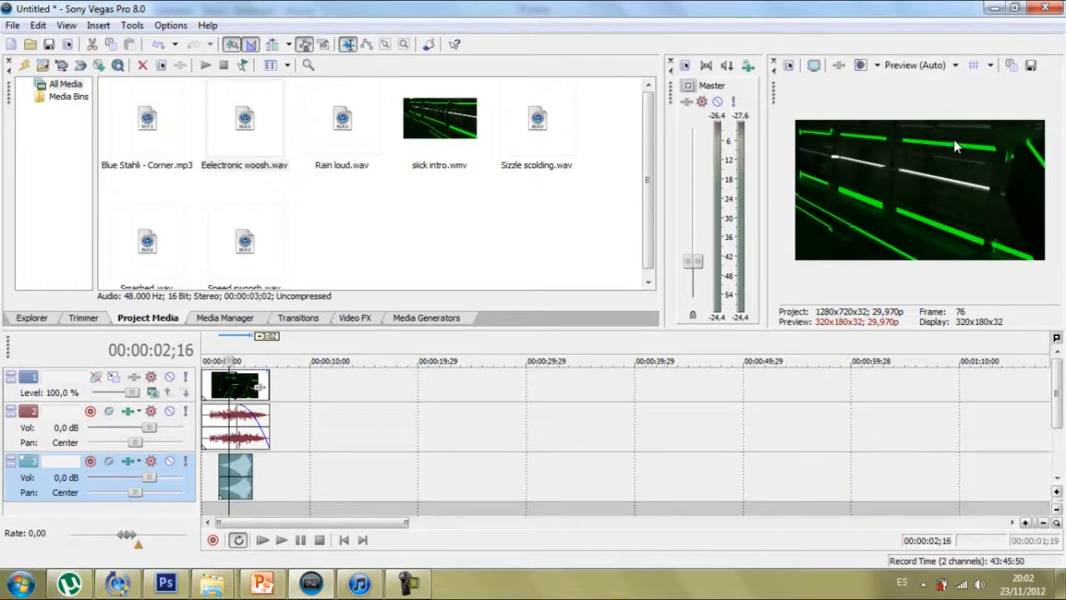
pyautogui.click(241, 473)
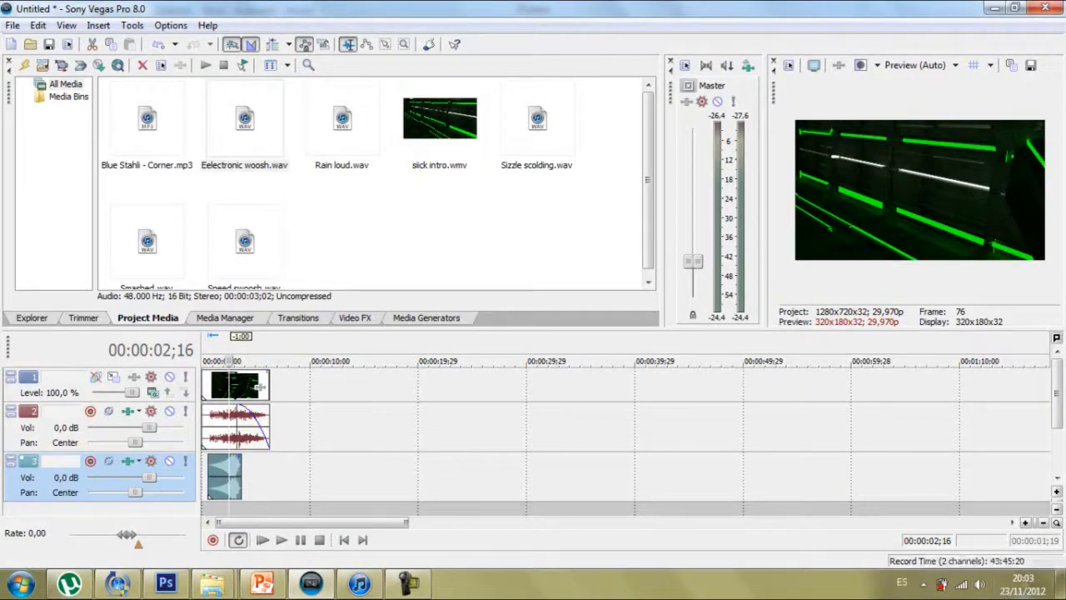
pyautogui.click(1024, 524)
pyautogui.moveTo(494, 467); pyautogui.dragTo(462, 467)
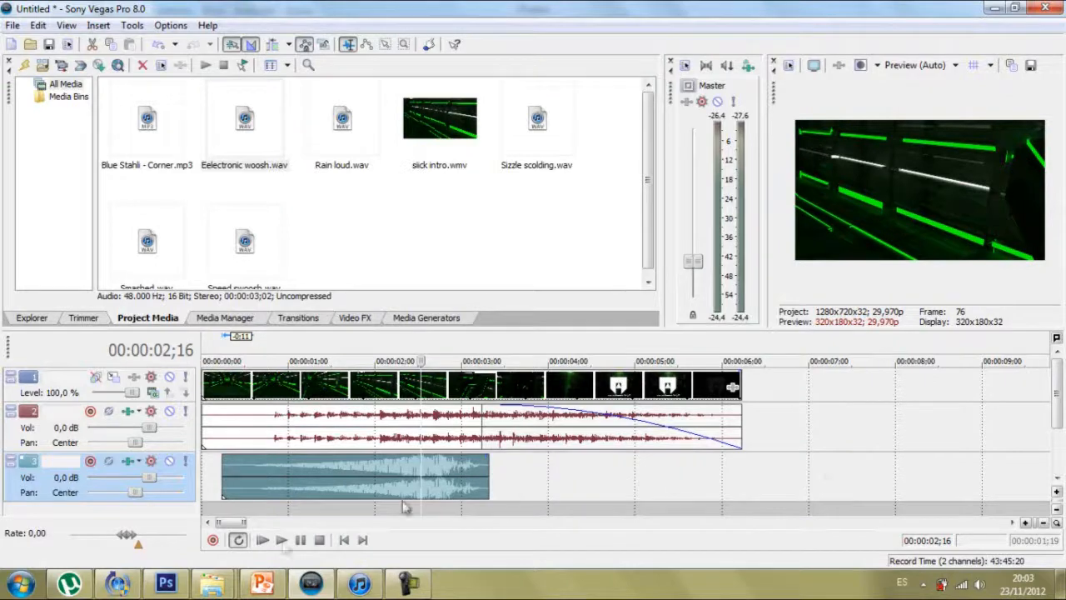
# Step: Play the intro from the start several times to check the woosh's timing against the video and music
pyautogui.click(260, 541)
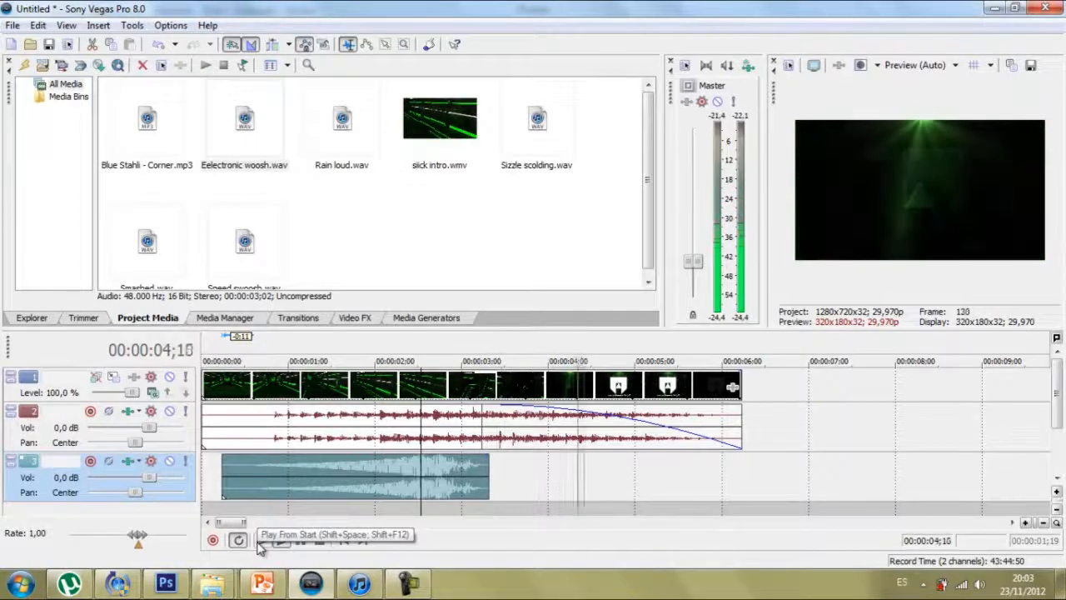
pyautogui.click(261, 541)
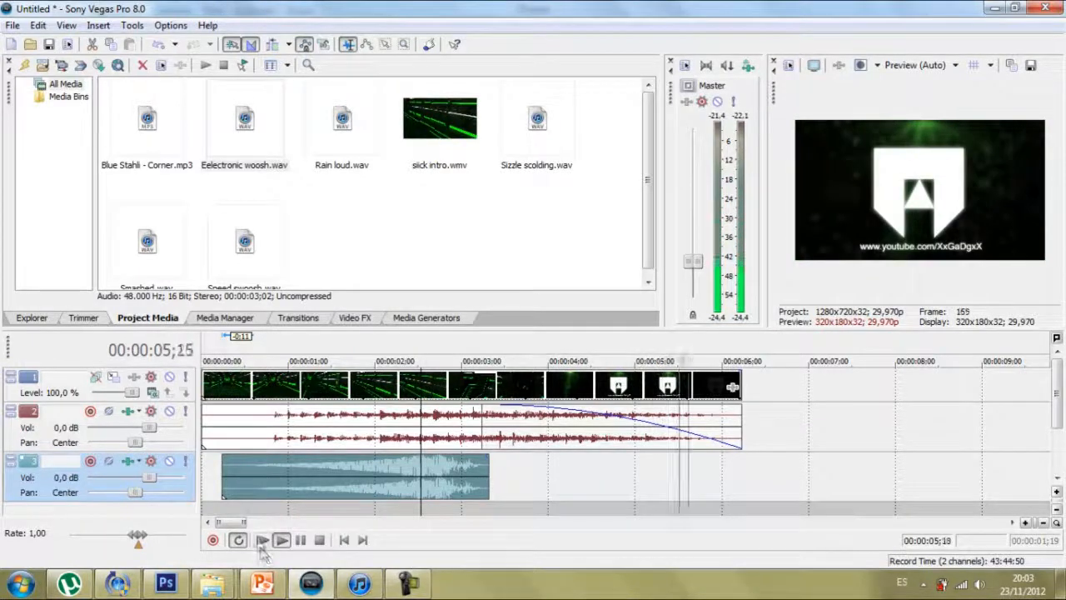
pyautogui.click(262, 541)
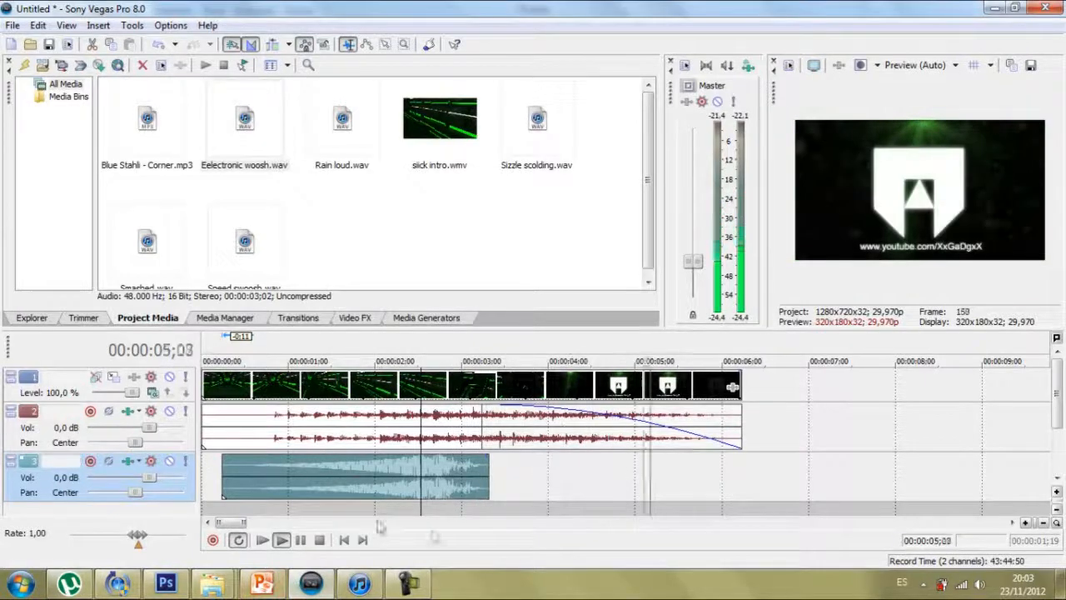
pyautogui.click(263, 540)
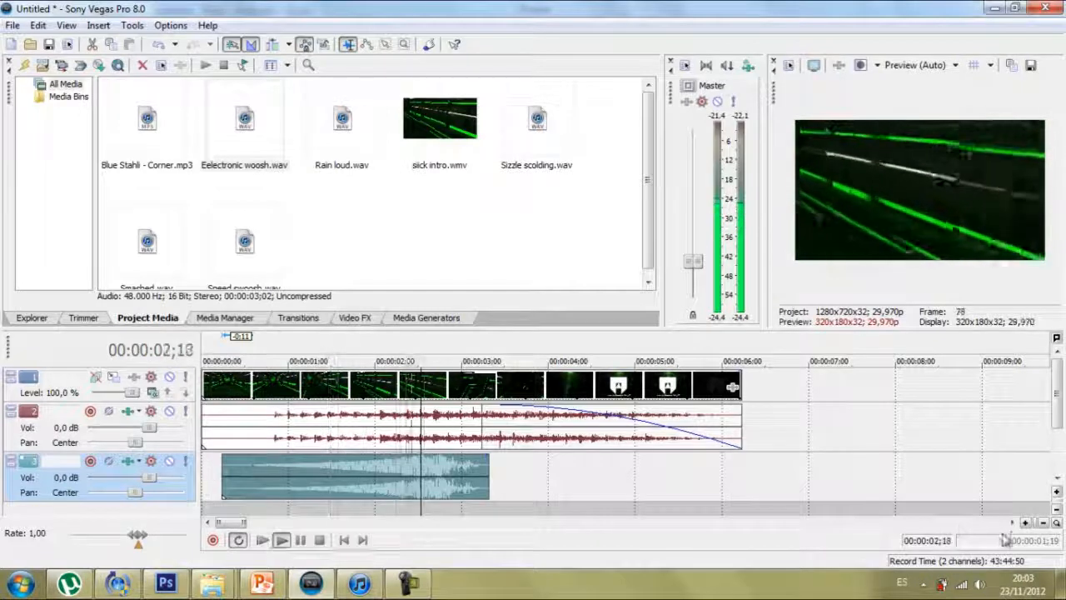
# Step: Stop the playback and select the Speed swoosh.wav sound effect in the project media
pyautogui.click(1027, 522)
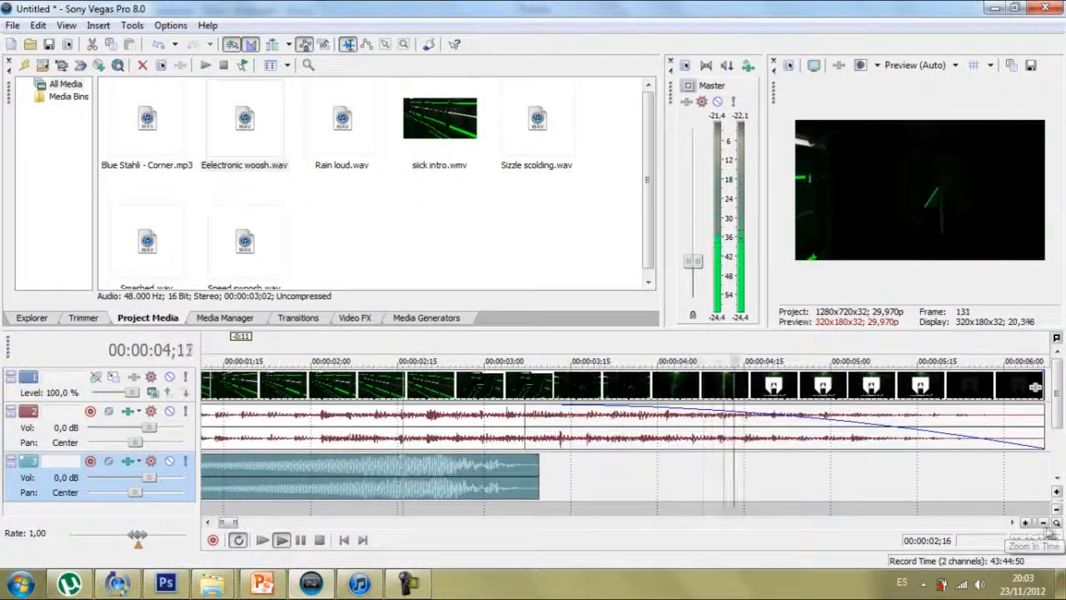
pyautogui.click(1057, 508)
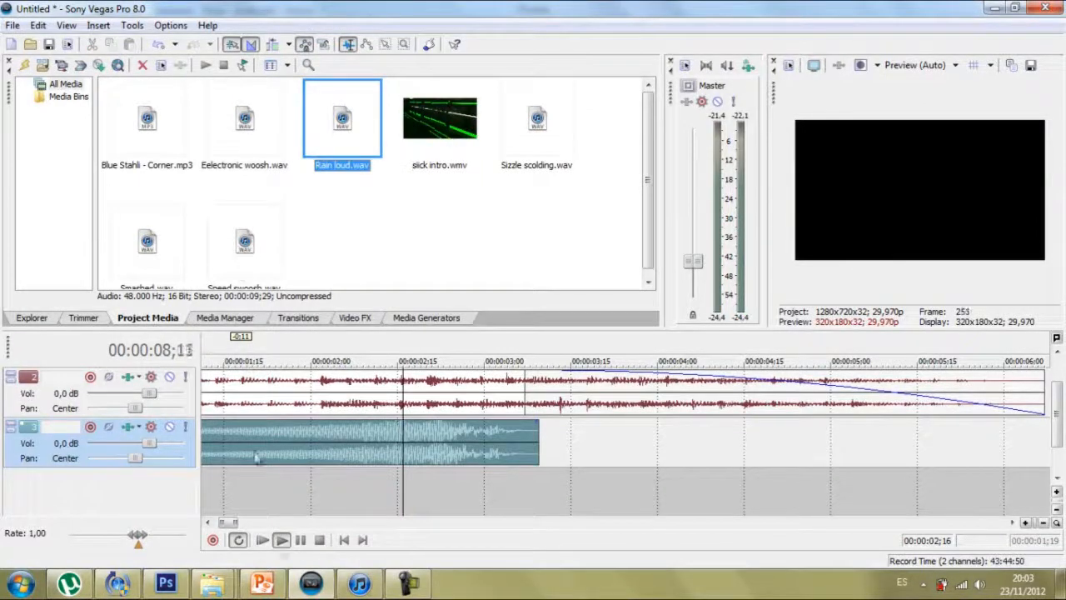
pyautogui.click(319, 540)
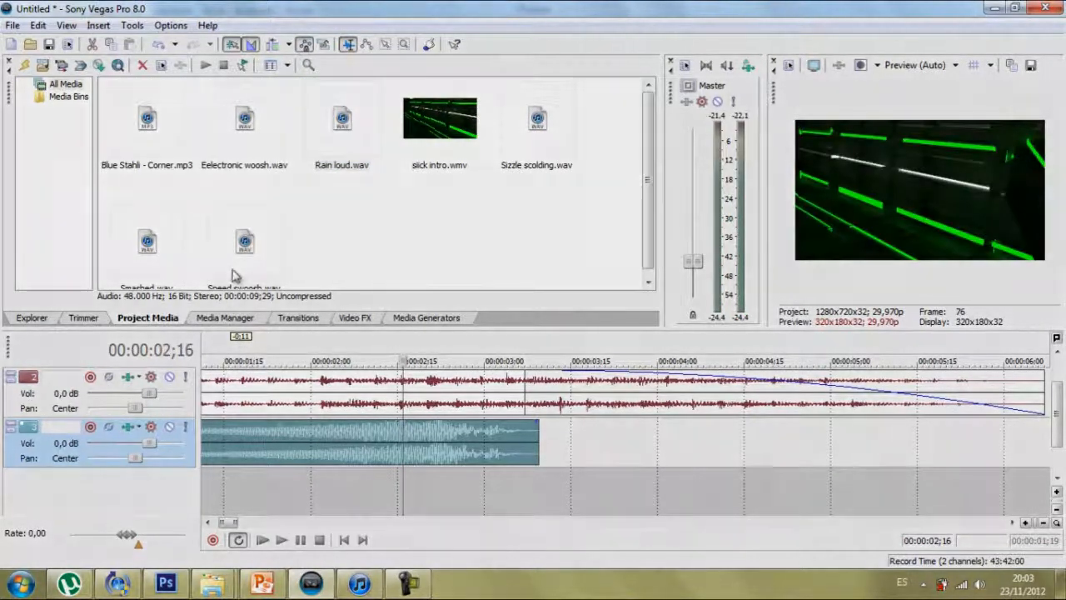
pyautogui.click(241, 262)
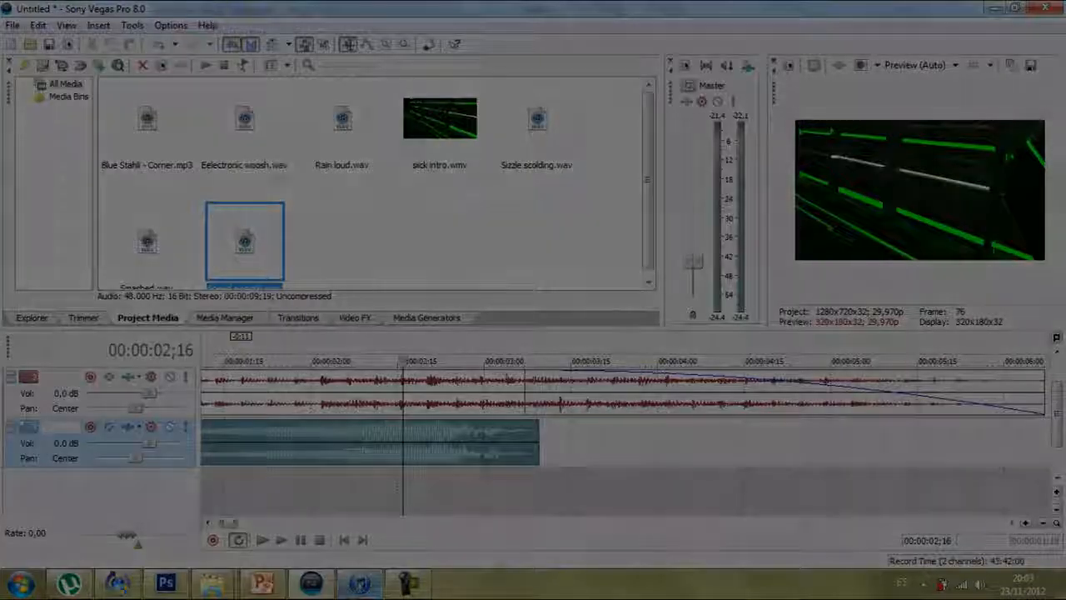